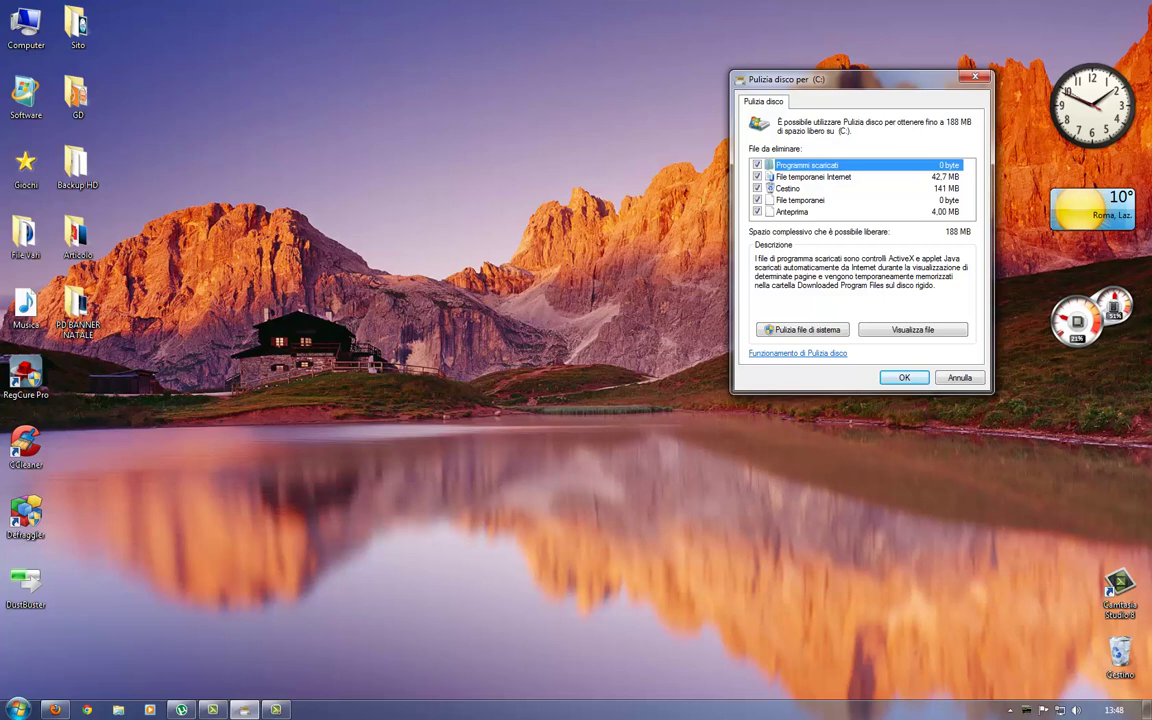
# Step: Open Pulizia disco for drive C: from the Utilità di sistema group under Accessori
pyautogui.click(18, 709)
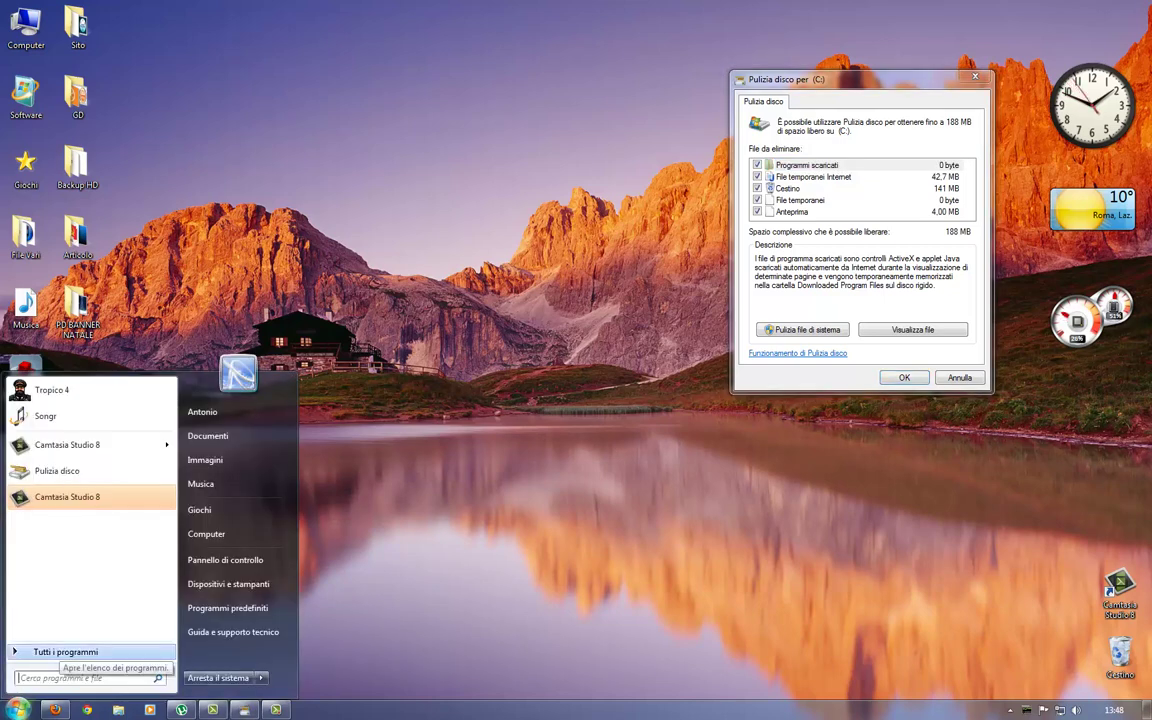
pyautogui.click(60, 652)
pyautogui.scroll(7, 60, 476)
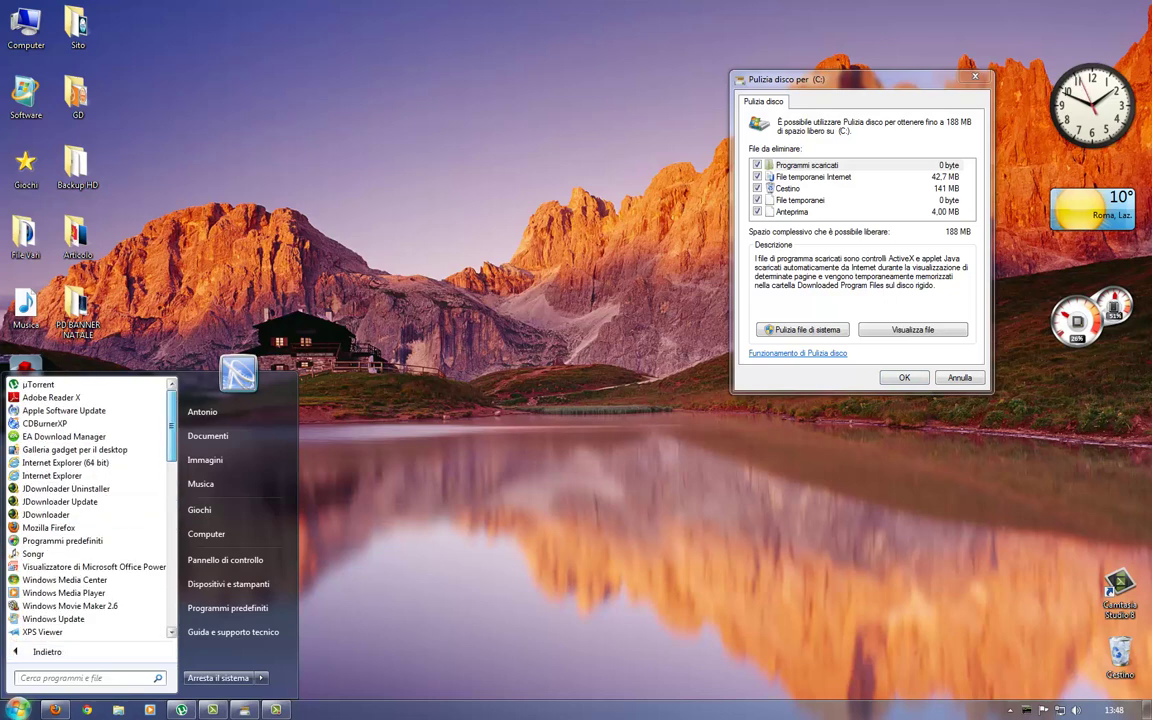
pyautogui.scroll(-3, 60, 476)
pyautogui.scroll(-1, 60, 476)
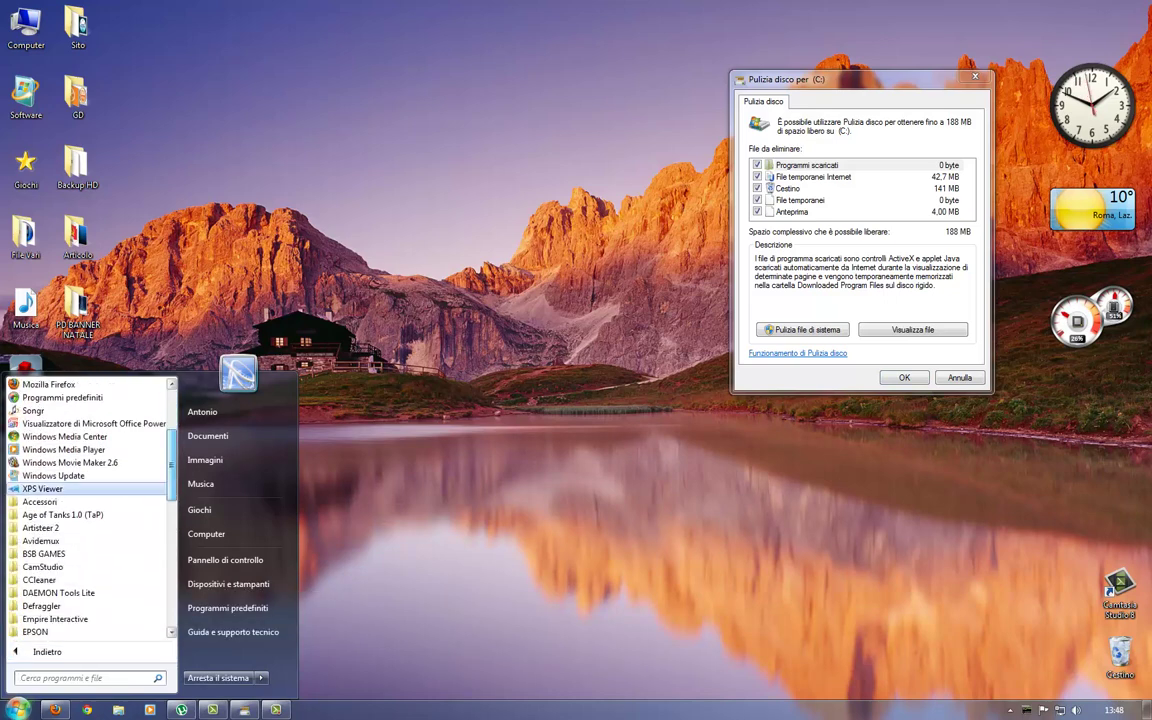
pyautogui.click(40, 501)
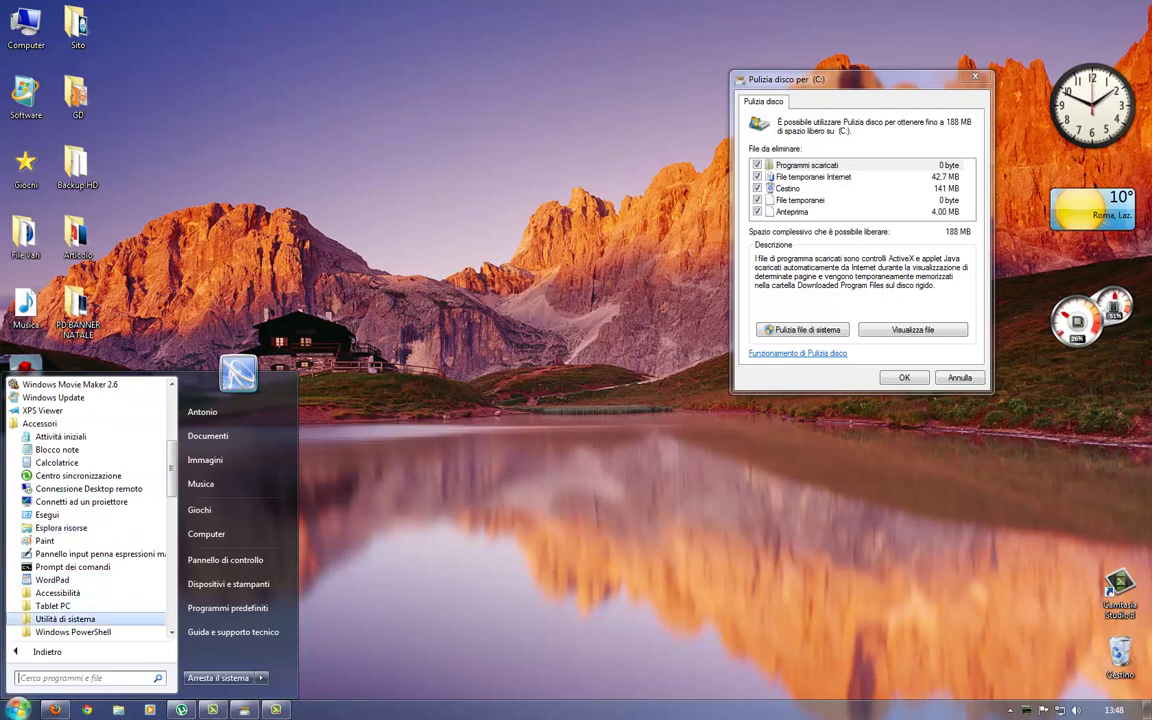
pyautogui.click(65, 618)
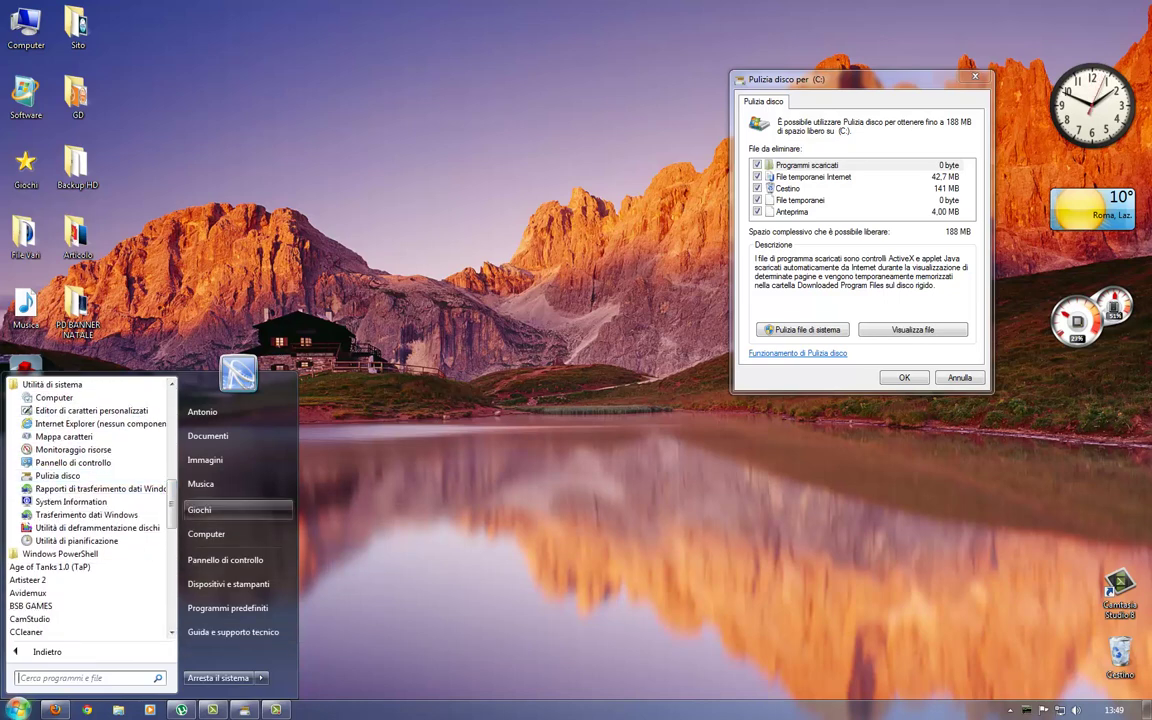
pyautogui.click(58, 476)
pyautogui.moveTo(757, 82); pyautogui.dragTo(718, 88)
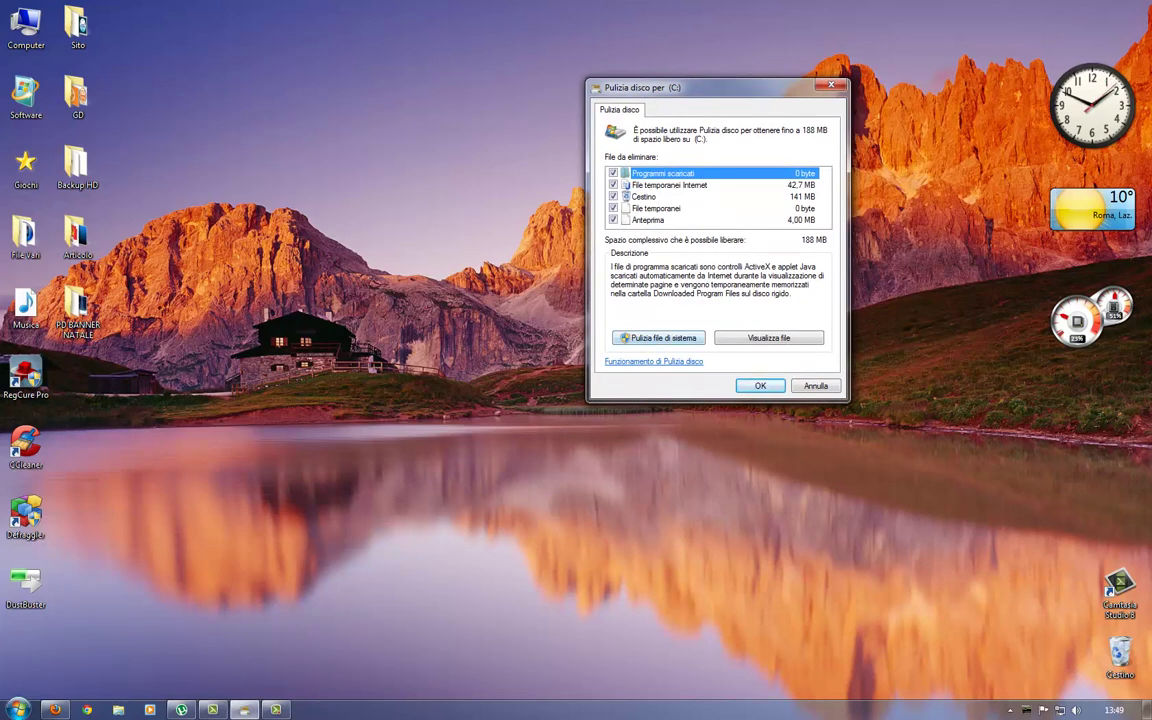
# Step: Extend the C: cleanup to system files and review the Service Pack backup and error-reporting file categories
pyautogui.click(659, 338)
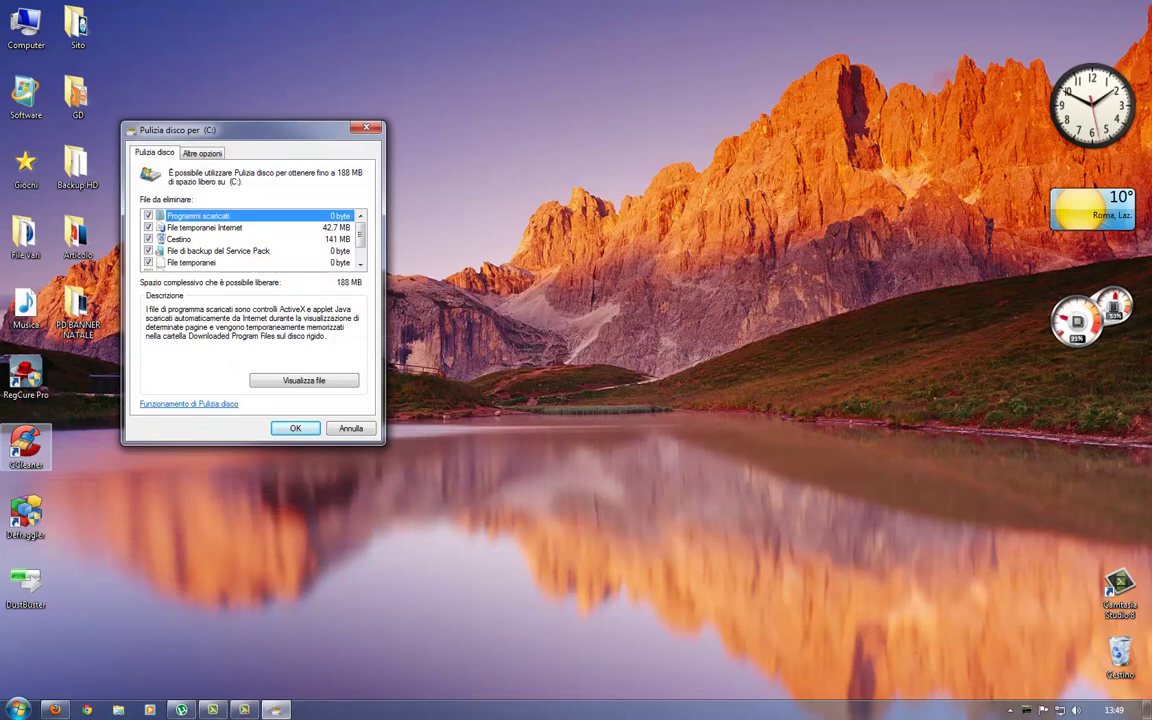
pyautogui.moveTo(256, 130); pyautogui.dragTo(434, 154)
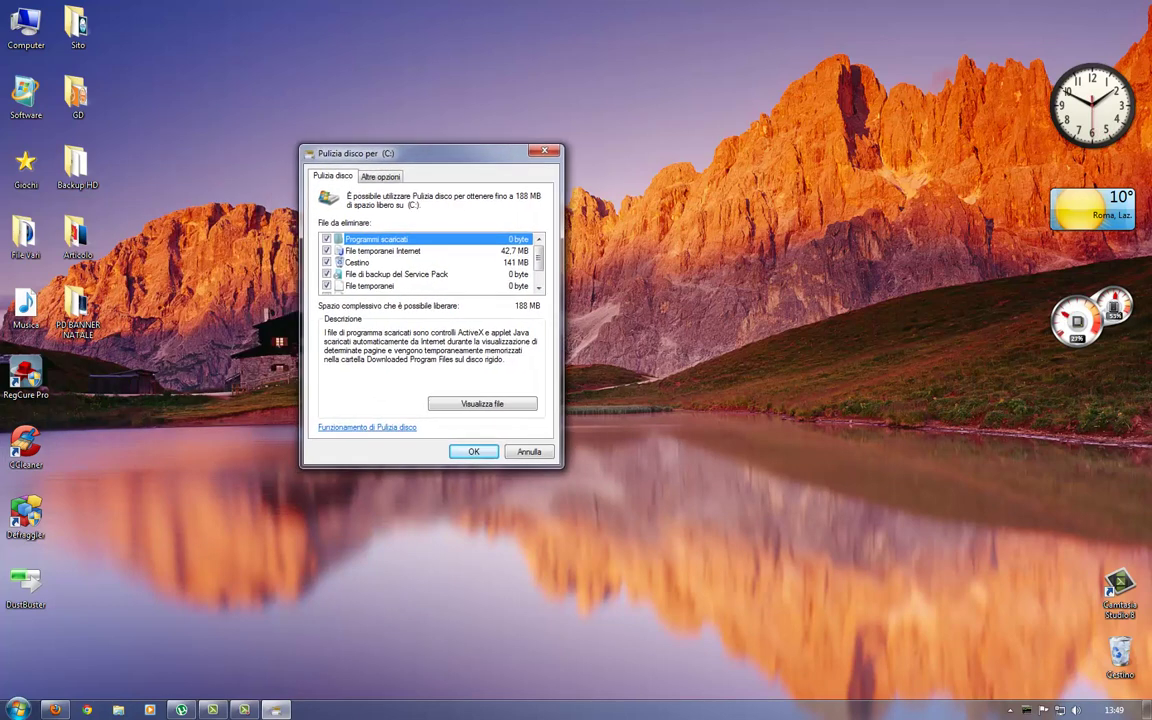
pyautogui.moveTo(538, 257); pyautogui.dragTo(538, 270)
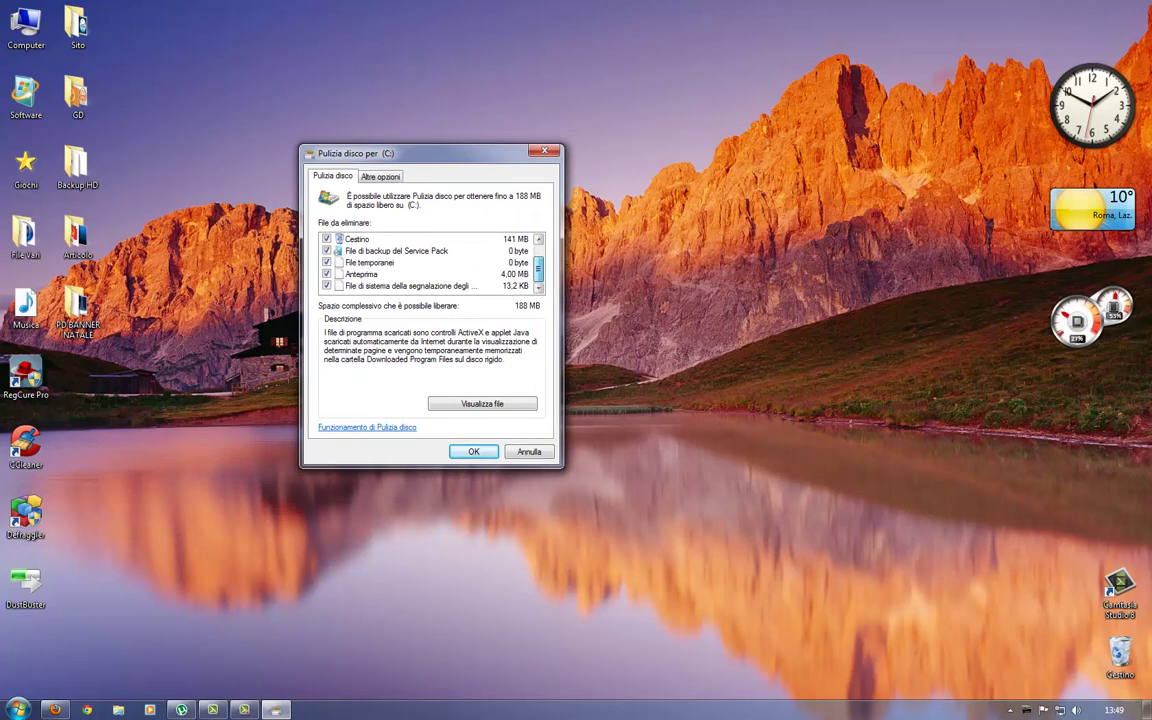
pyautogui.click(397, 251)
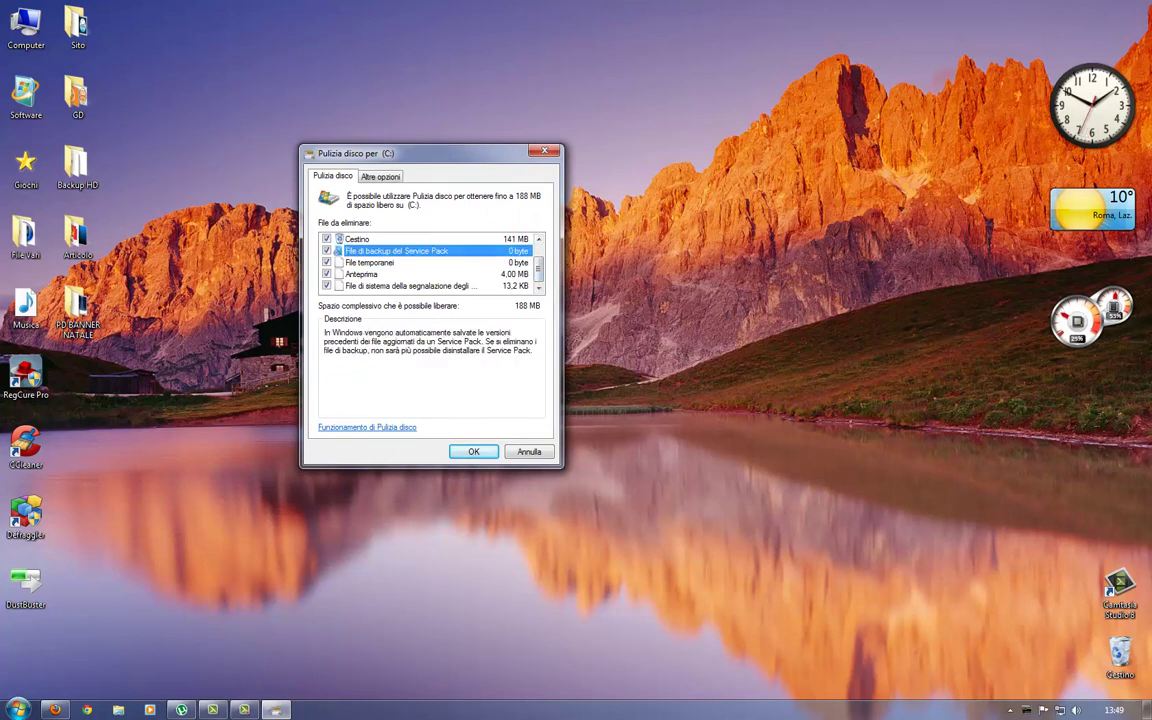
pyautogui.click(410, 286)
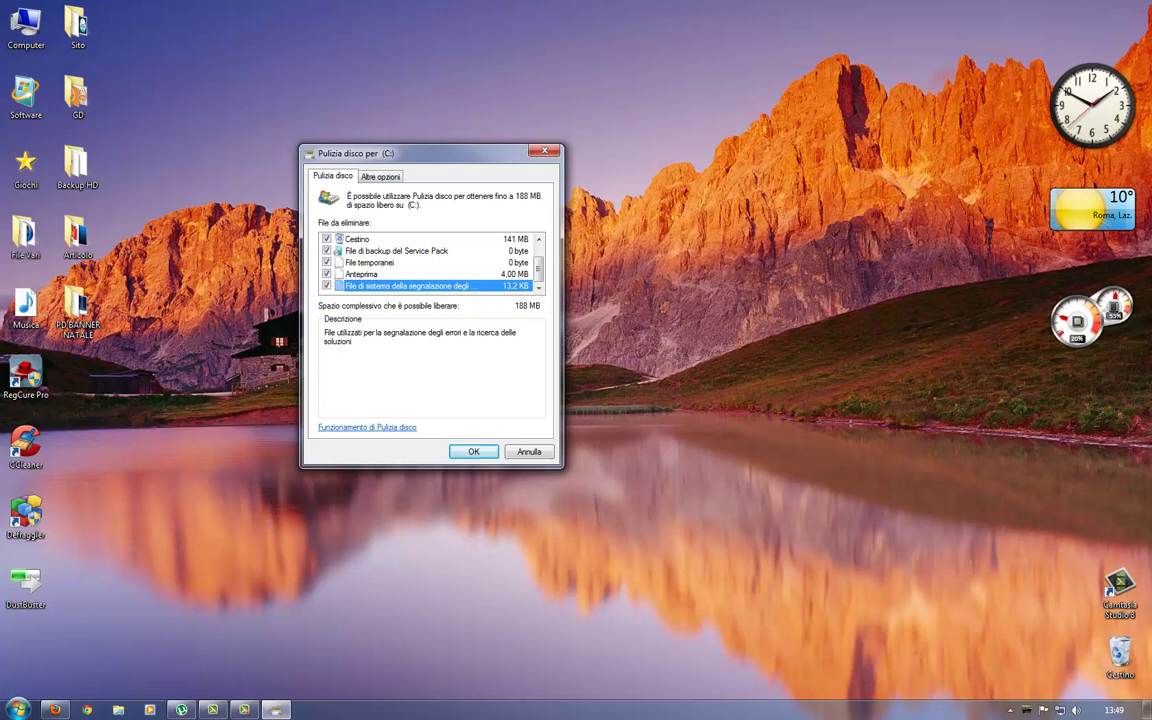
pyautogui.scroll(1, 430, 262)
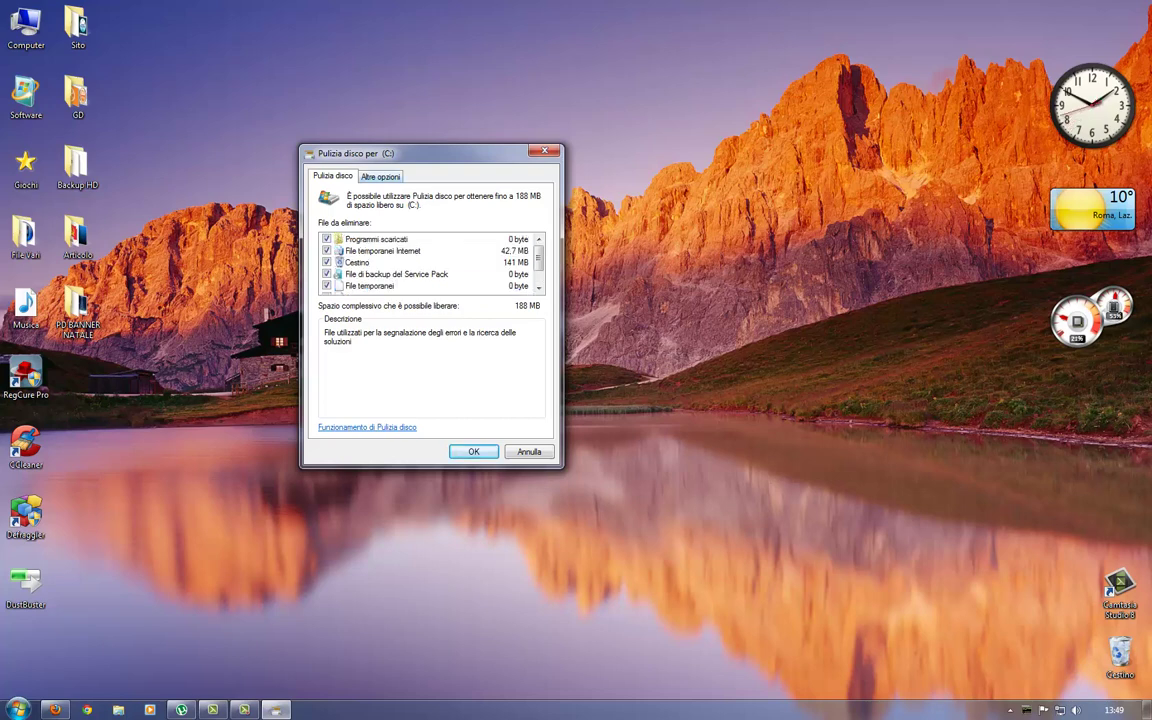
# Step: Run the disk cleanup on C: with all listed file categories selected and confirm the permanent deletion
pyautogui.moveTo(388, 154); pyautogui.dragTo(493, 142)
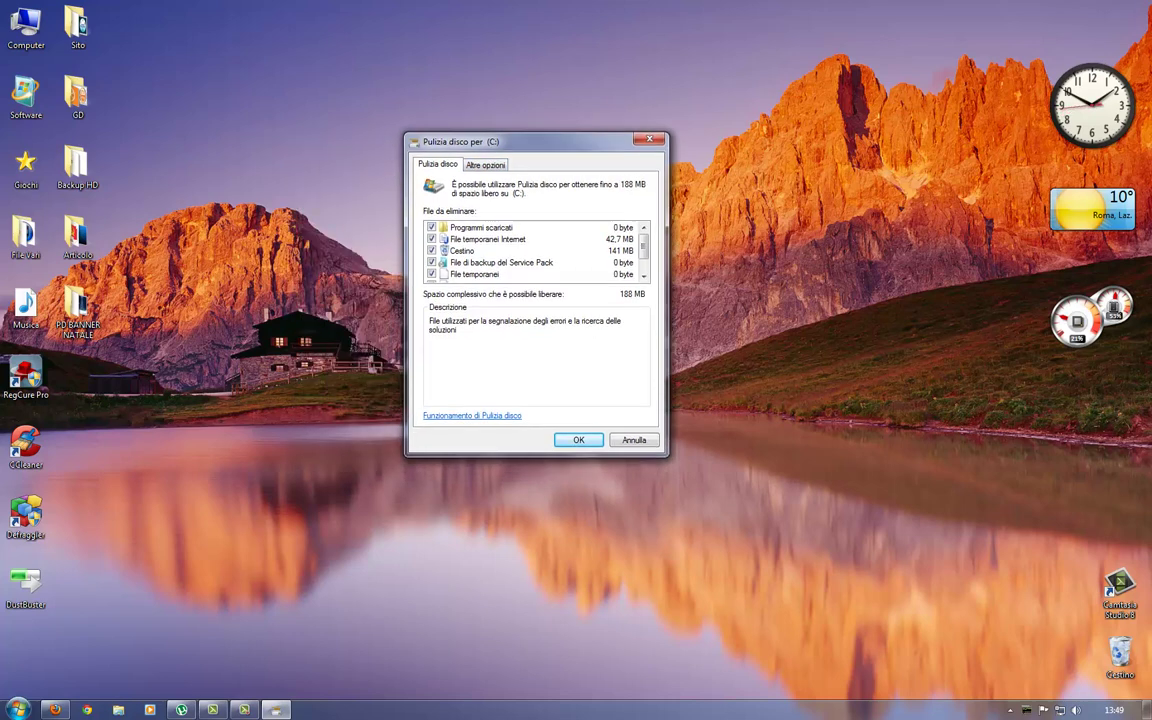
pyautogui.press('Return')
pyautogui.press('Return')
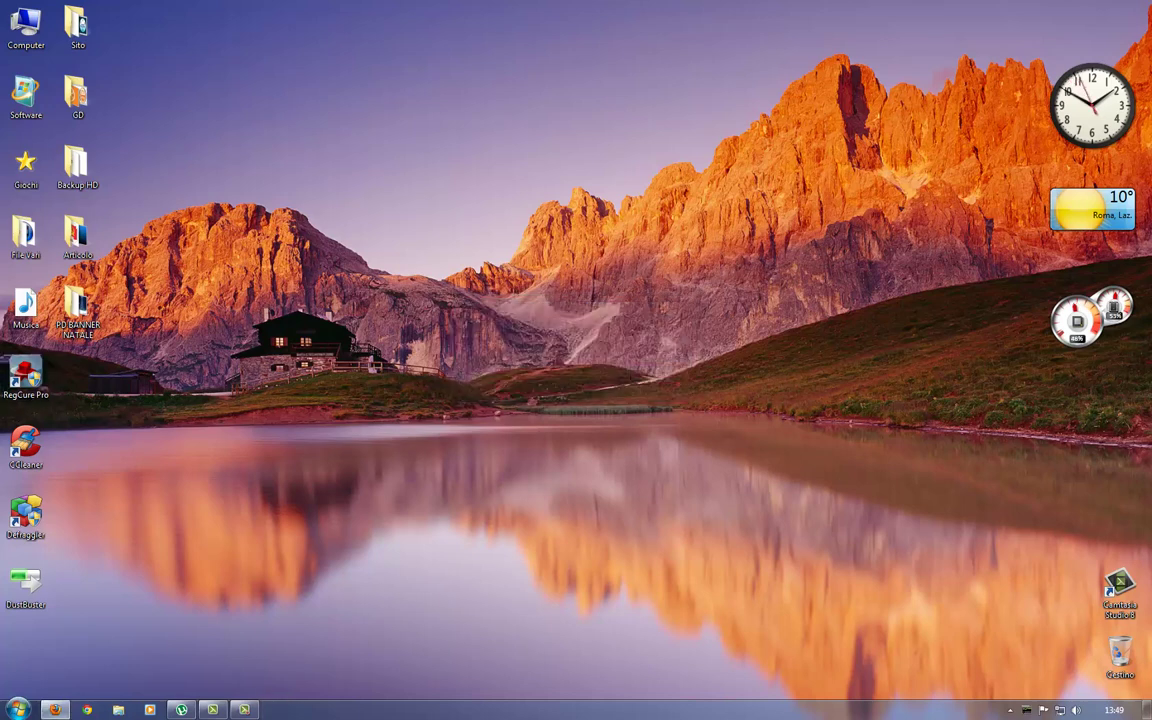
# Step: Open CCleaner and review the cleaning items selected for Applicazioni and Windows
pyautogui.doubleClick(25, 445)
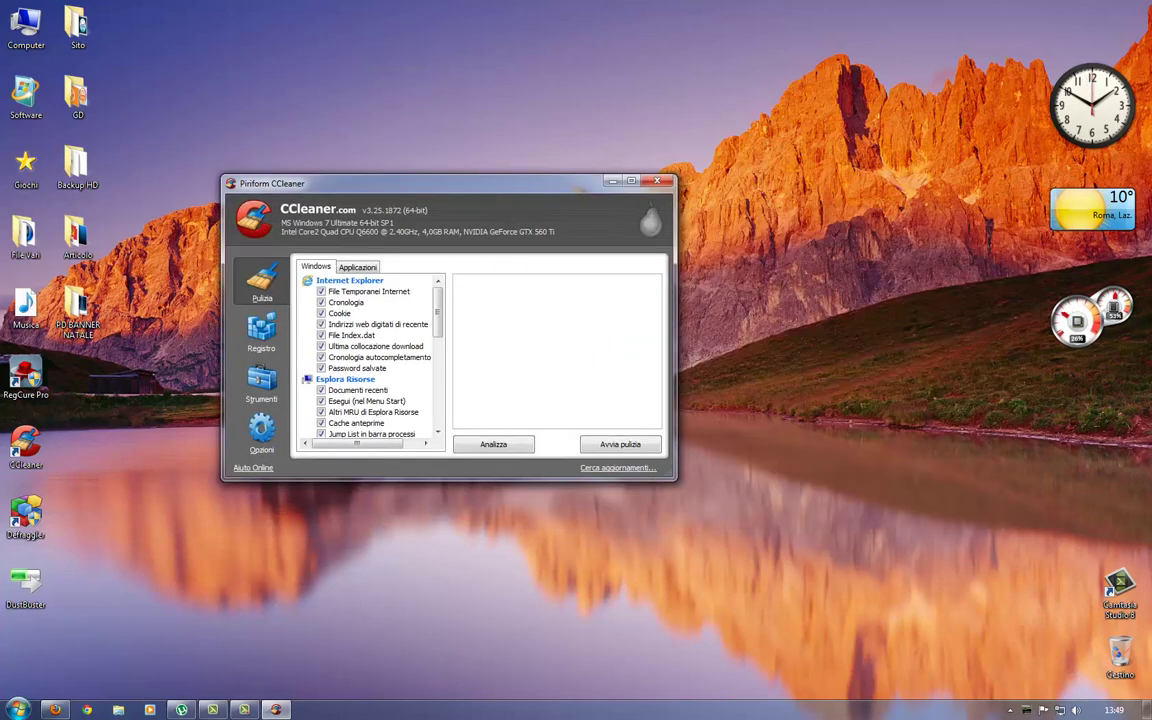
pyautogui.click(357, 267)
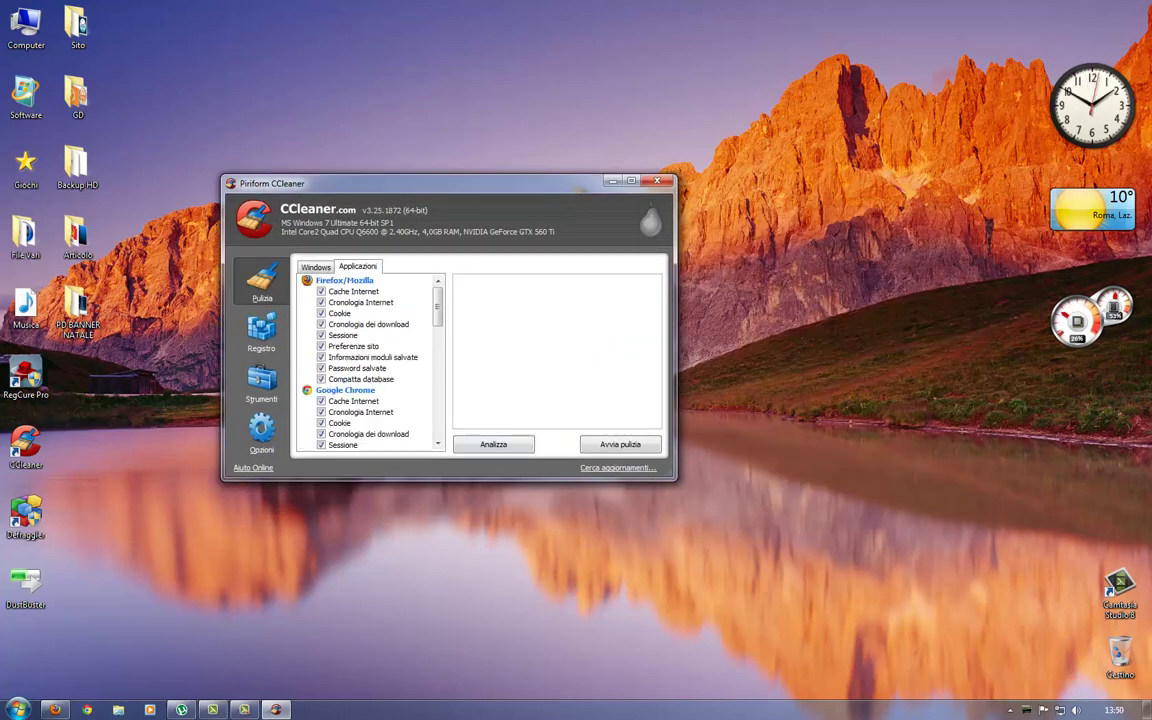
pyautogui.scroll(-7, 370, 362)
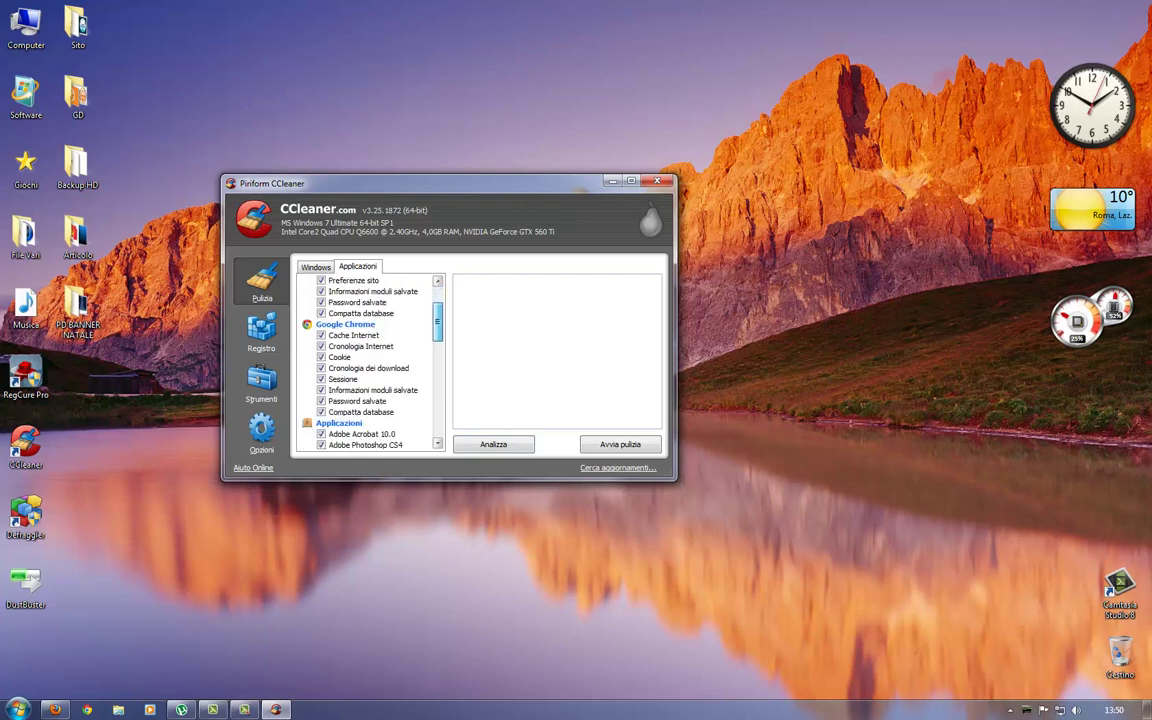
pyautogui.scroll(-7, 370, 362)
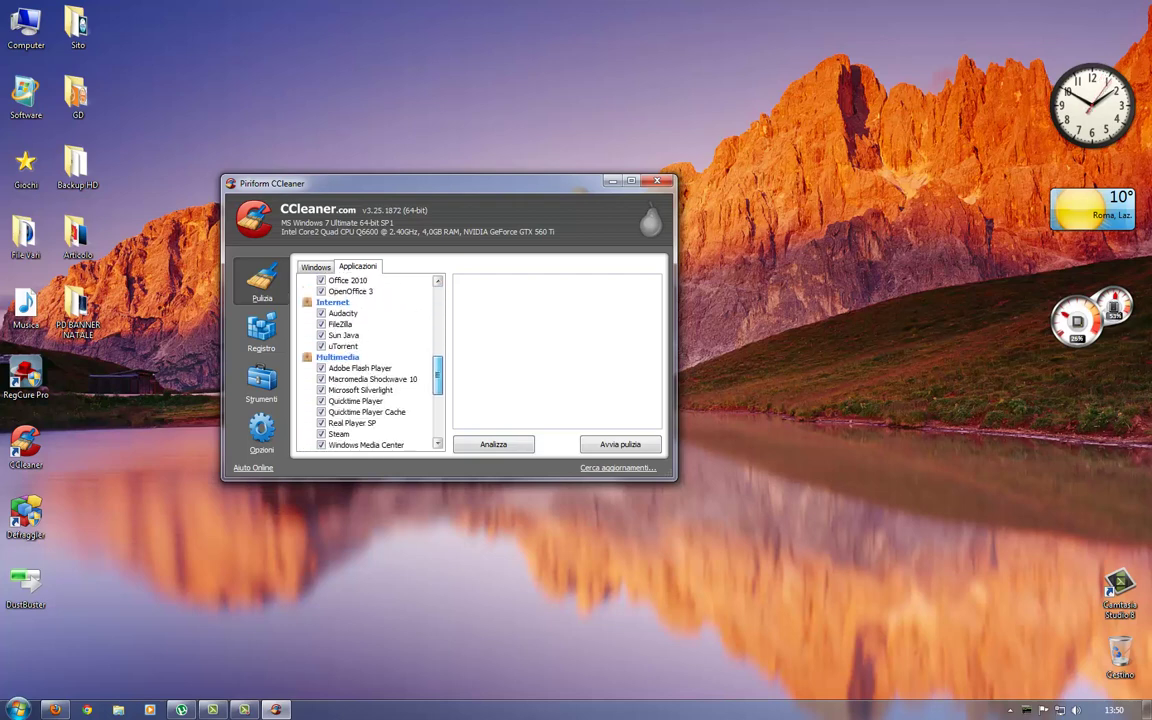
pyautogui.moveTo(437, 417); pyautogui.dragTo(437, 419)
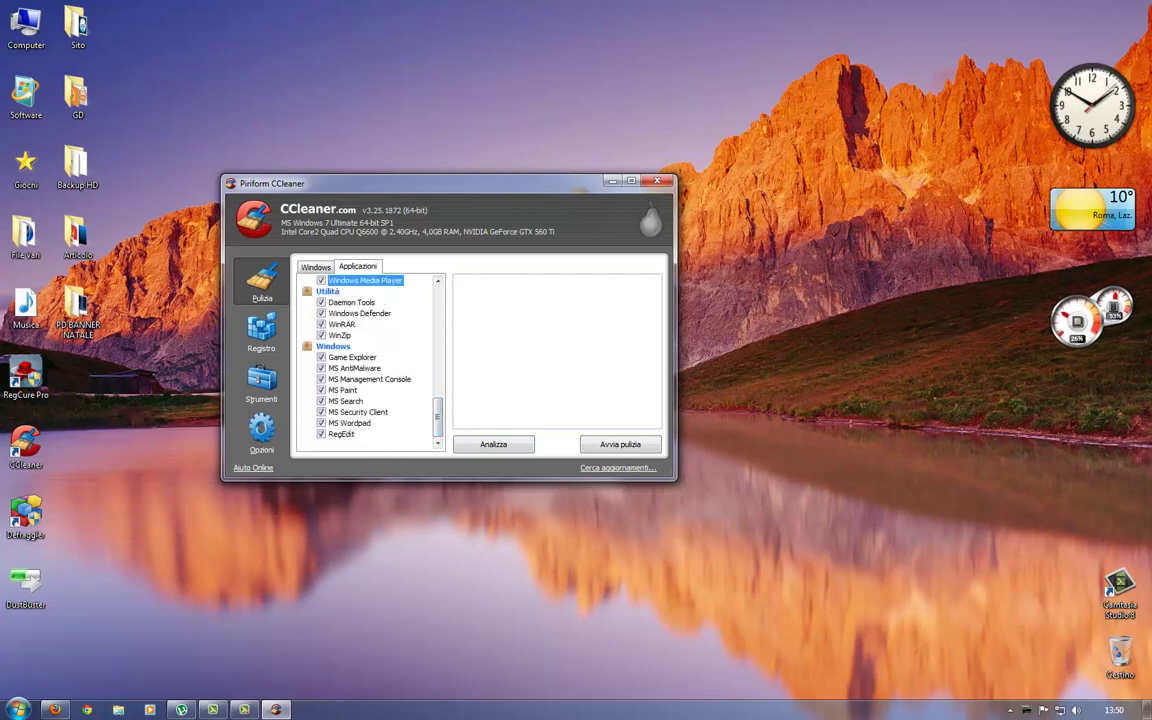
pyautogui.click(316, 267)
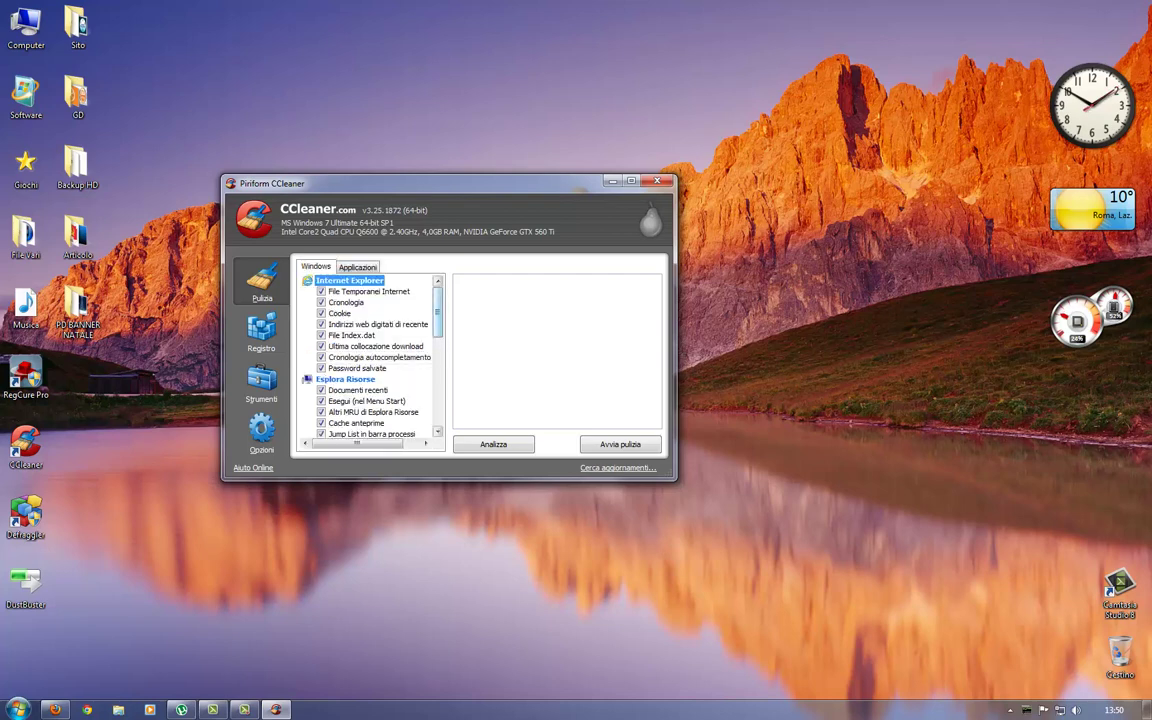
pyautogui.moveTo(437, 313); pyautogui.dragTo(437, 332)
pyautogui.scroll(-6, 370, 360)
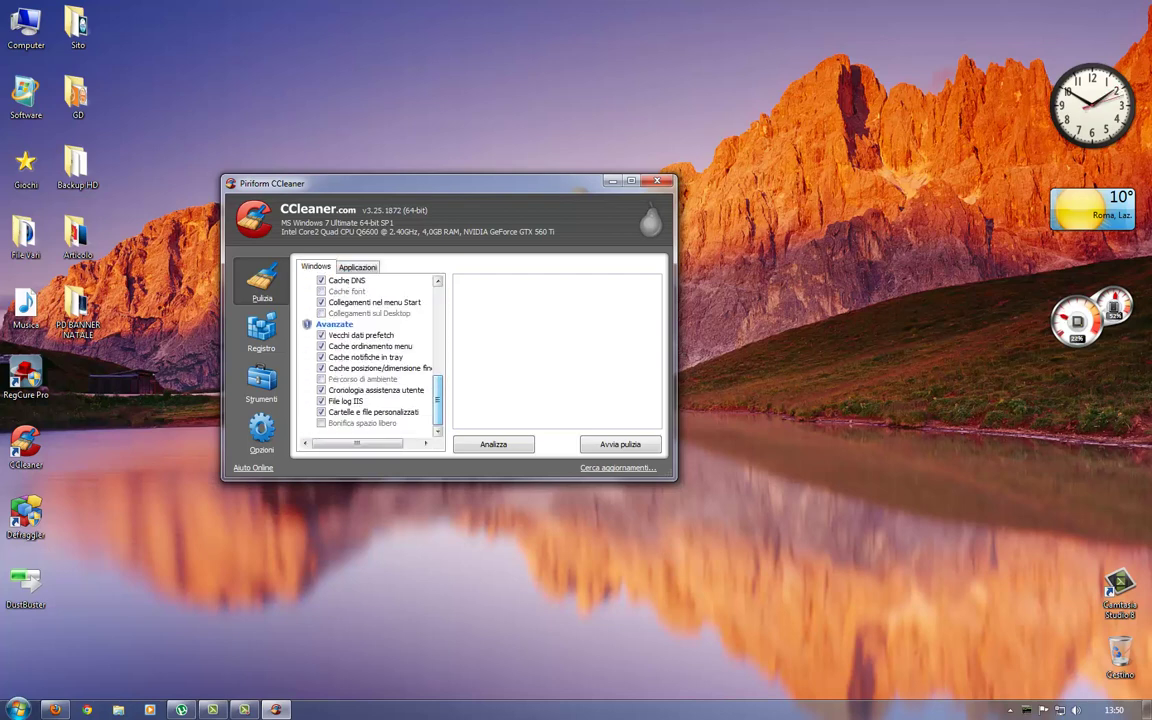
# Step: Analyze the selected items without closing Firefox and look through the list of files found
pyautogui.click(493, 444)
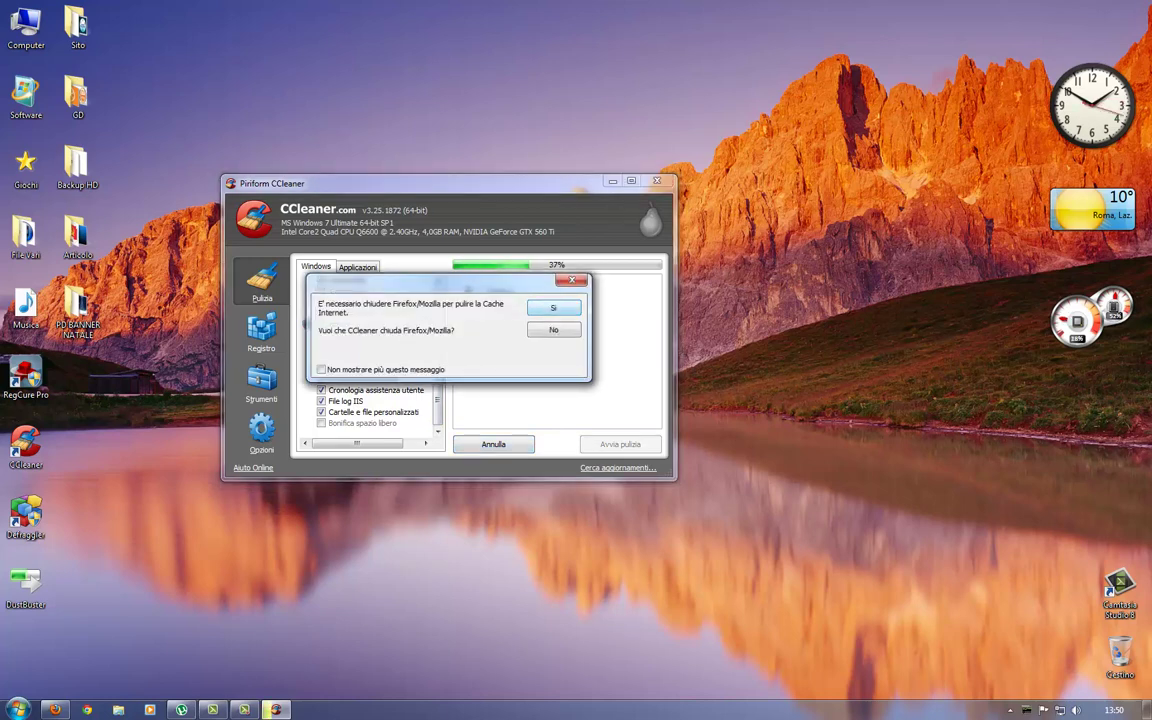
pyautogui.press('Return')
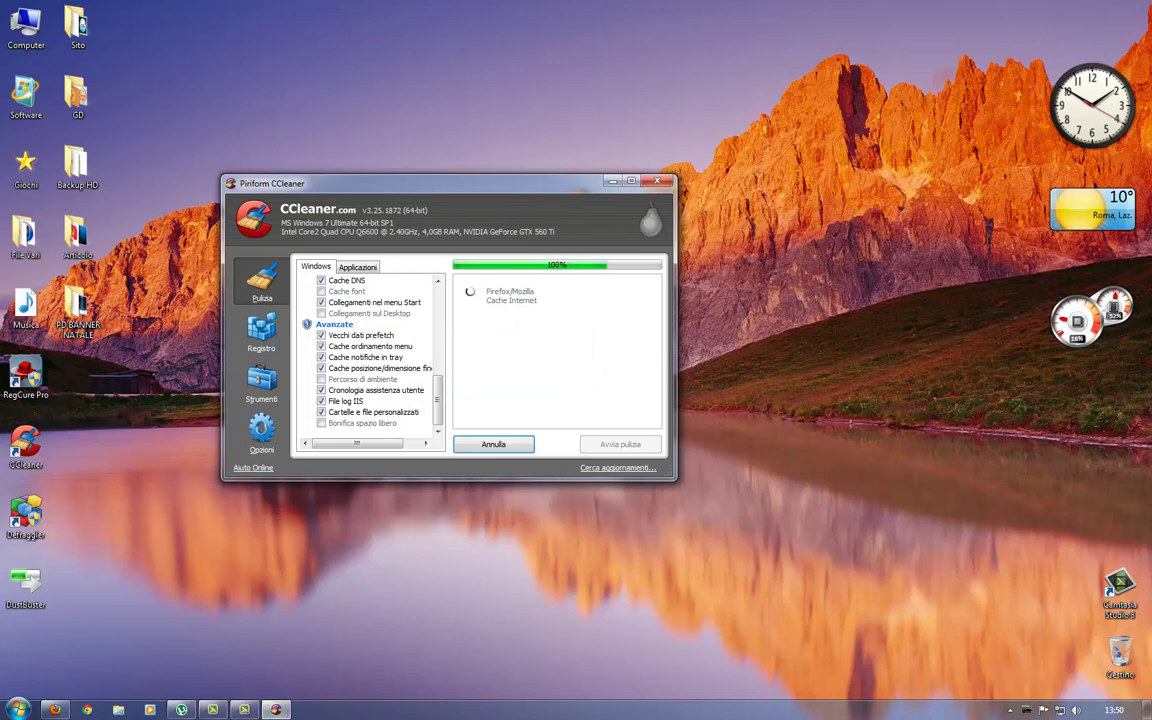
pyautogui.scroll(-3, 555, 350)
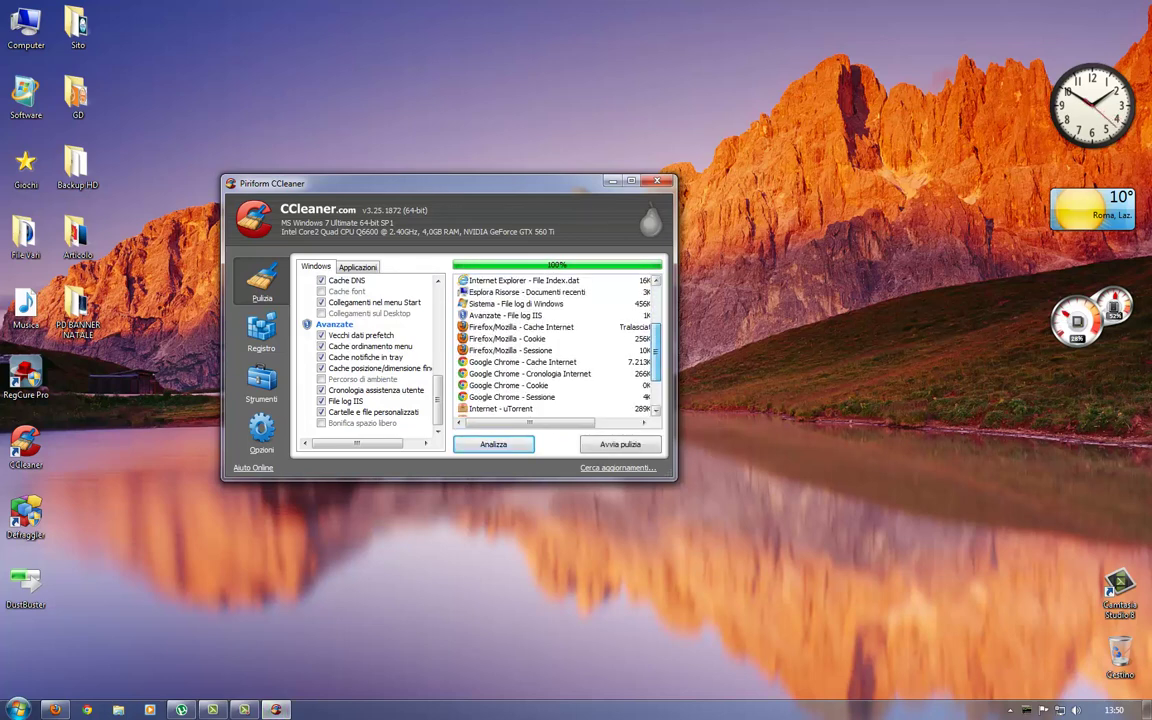
# Step: Run the CCleaner cleanup of the analyzed files, confirming the permanent deletion and leaving Firefox open
pyautogui.click(620, 444)
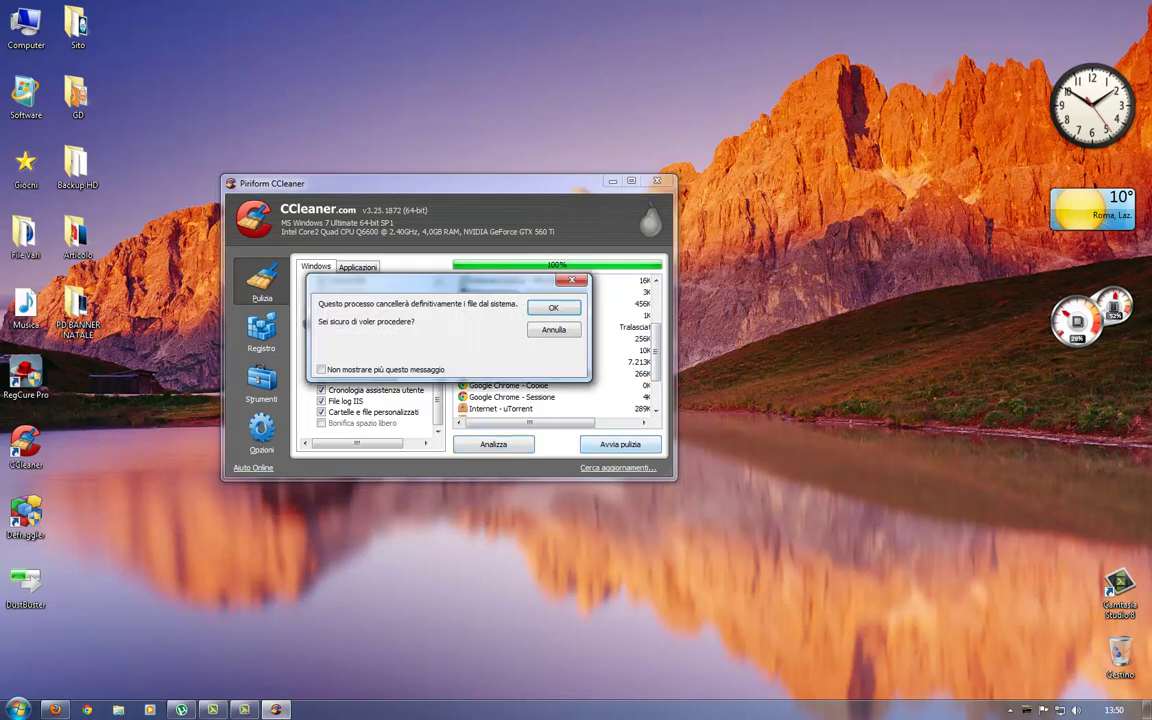
pyautogui.click(554, 308)
pyautogui.moveTo(520, 183); pyautogui.dragTo(592, 202)
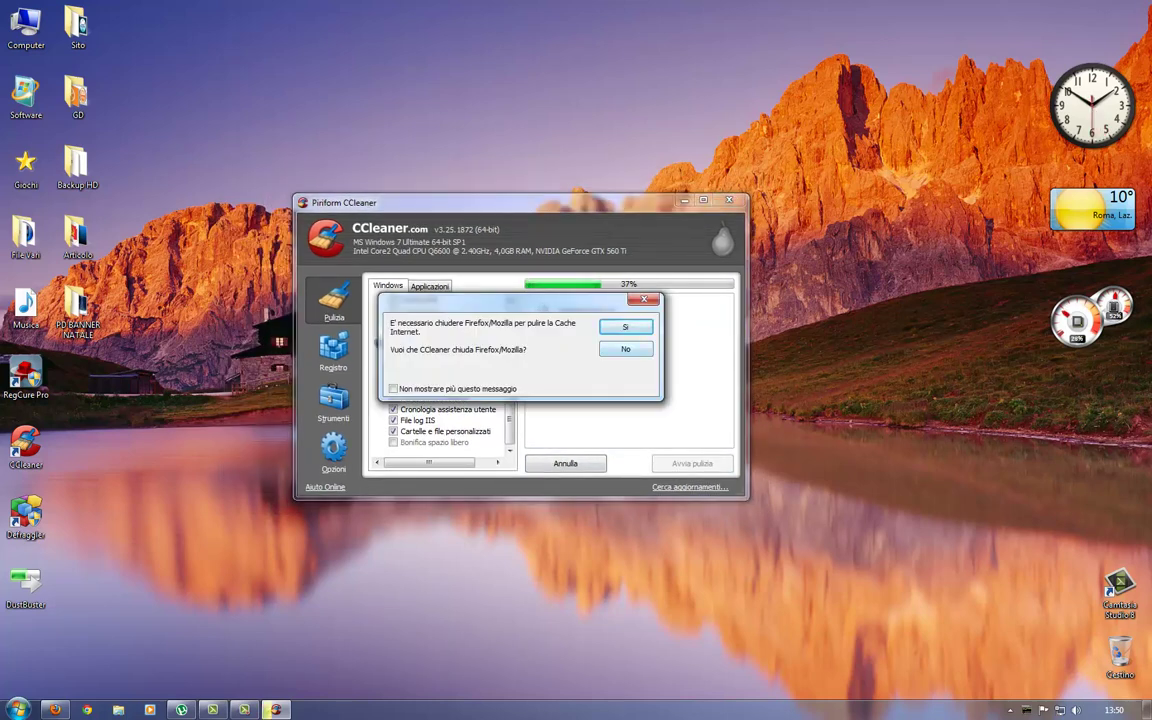
pyautogui.press('Return')
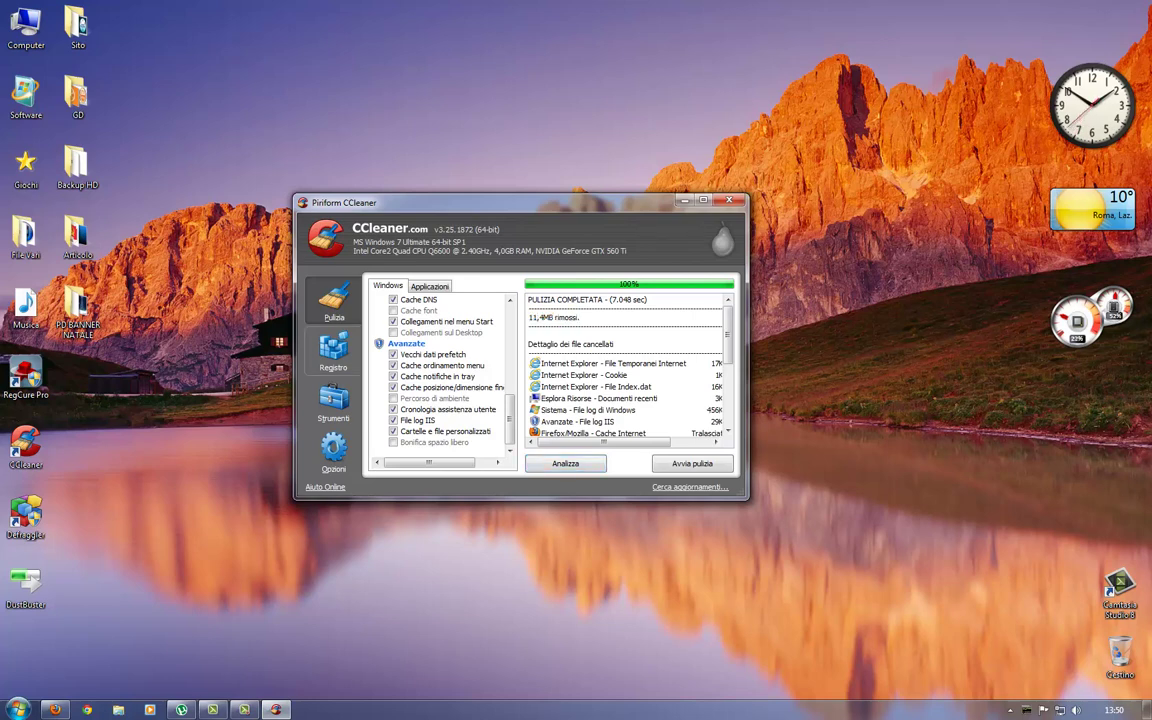
# Step: Scan the registry for problems with all Pulizia registro categories selected
pyautogui.click(334, 352)
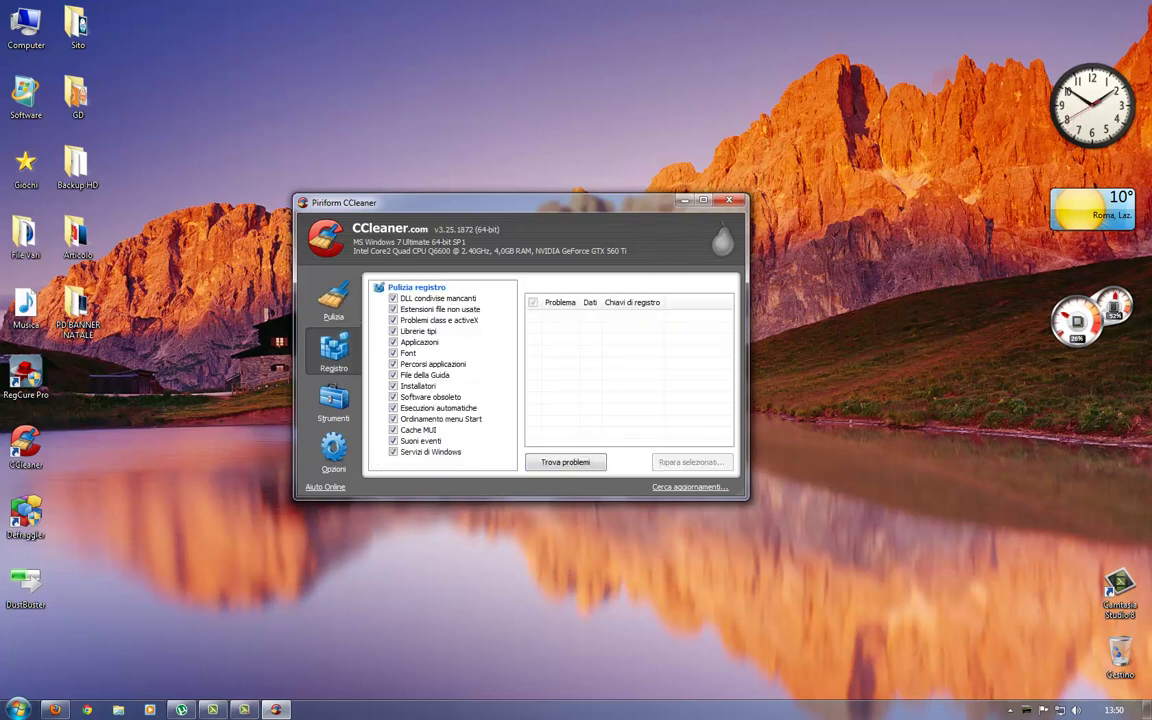
pyautogui.click(565, 462)
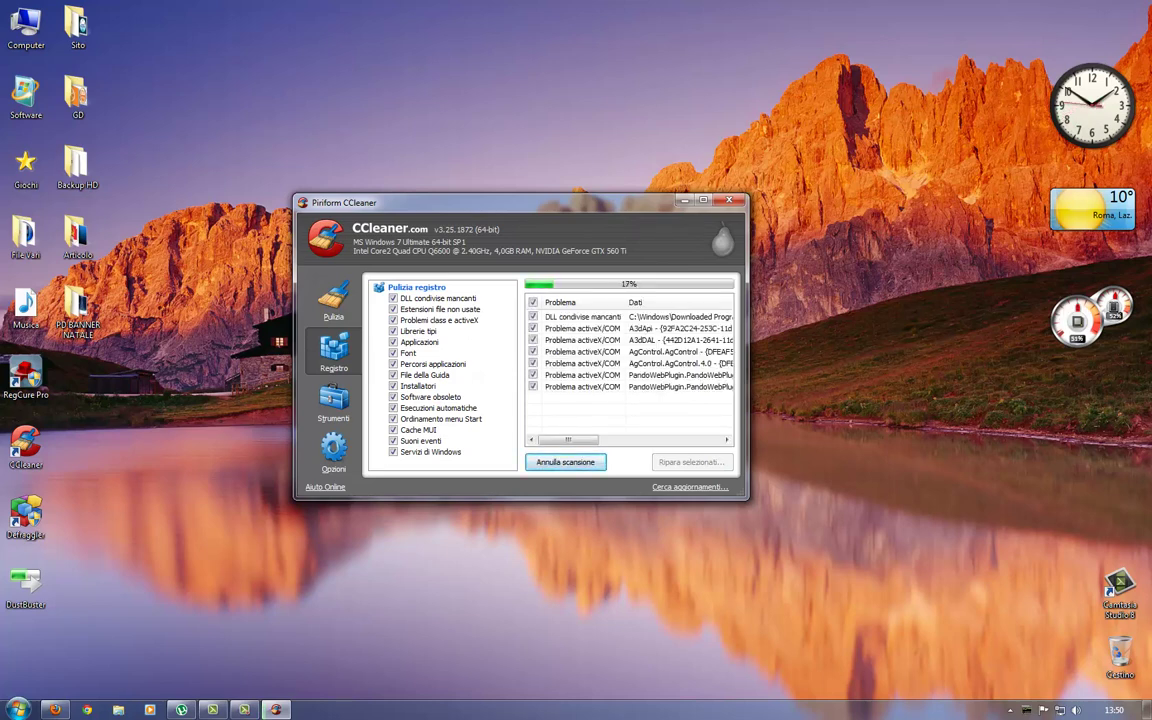
pyautogui.moveTo(520, 203); pyautogui.dragTo(553, 183)
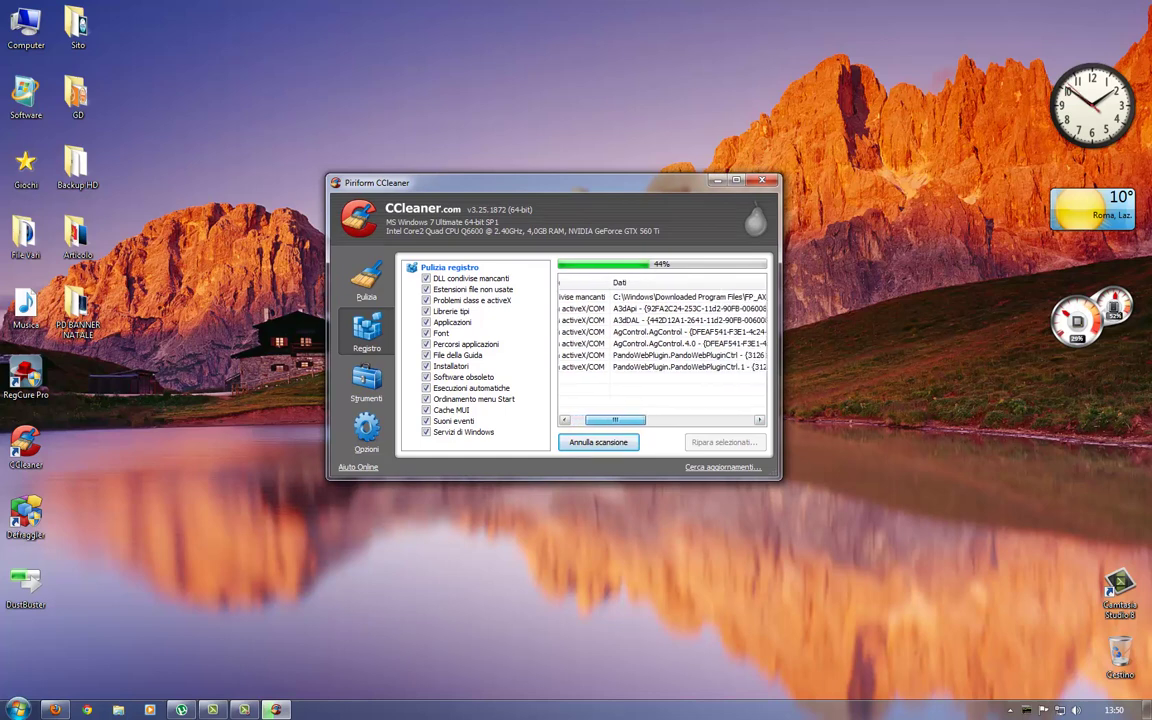
pyautogui.moveTo(625, 420); pyautogui.dragTo(597, 420)
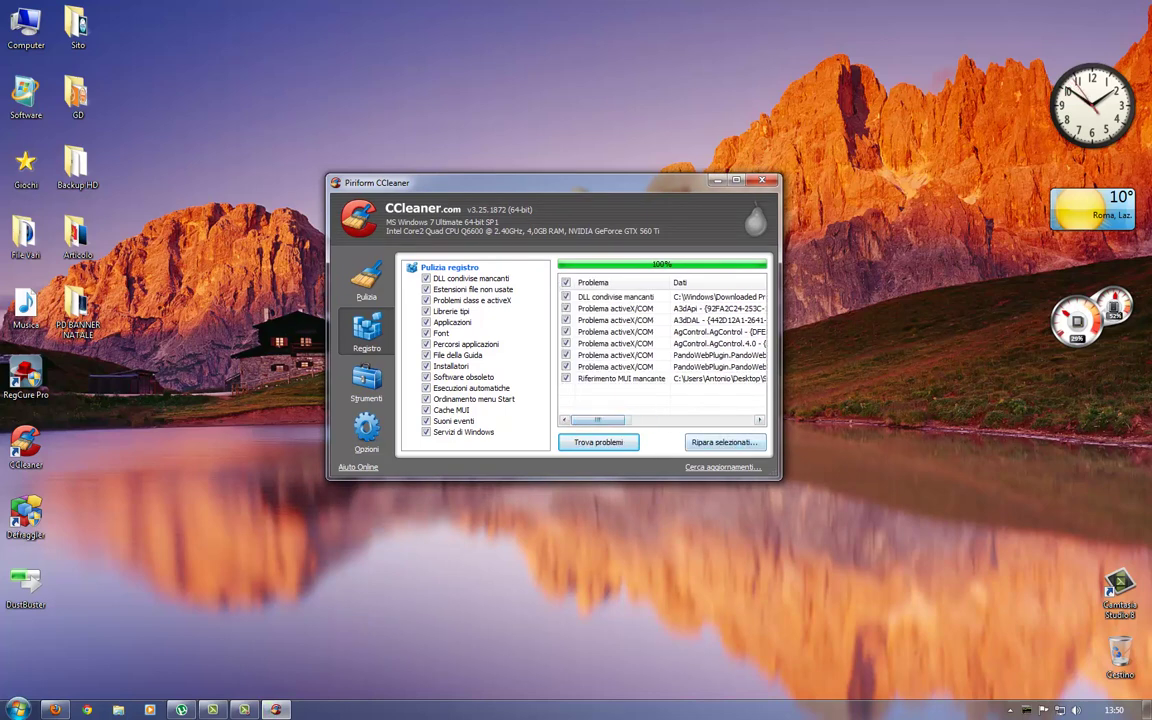
# Step: Repair all selected registry problems without backing up the registry, and close the repair dialog
pyautogui.click(725, 442)
pyautogui.press('n')
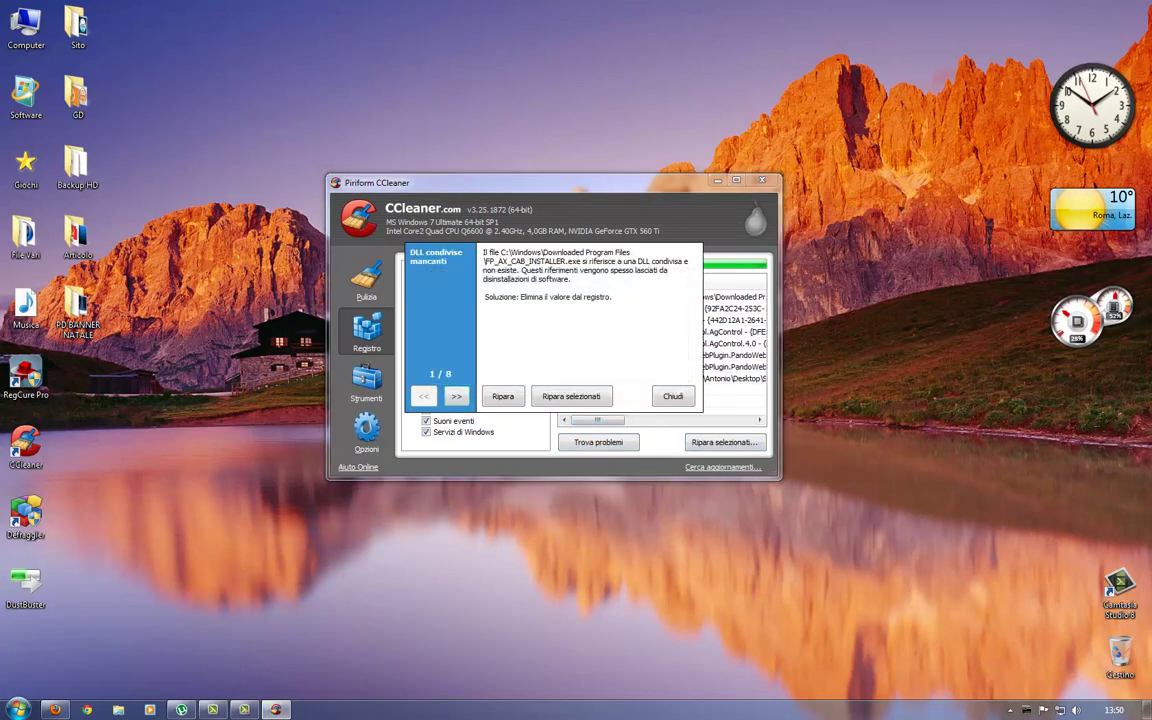
pyautogui.click(571, 396)
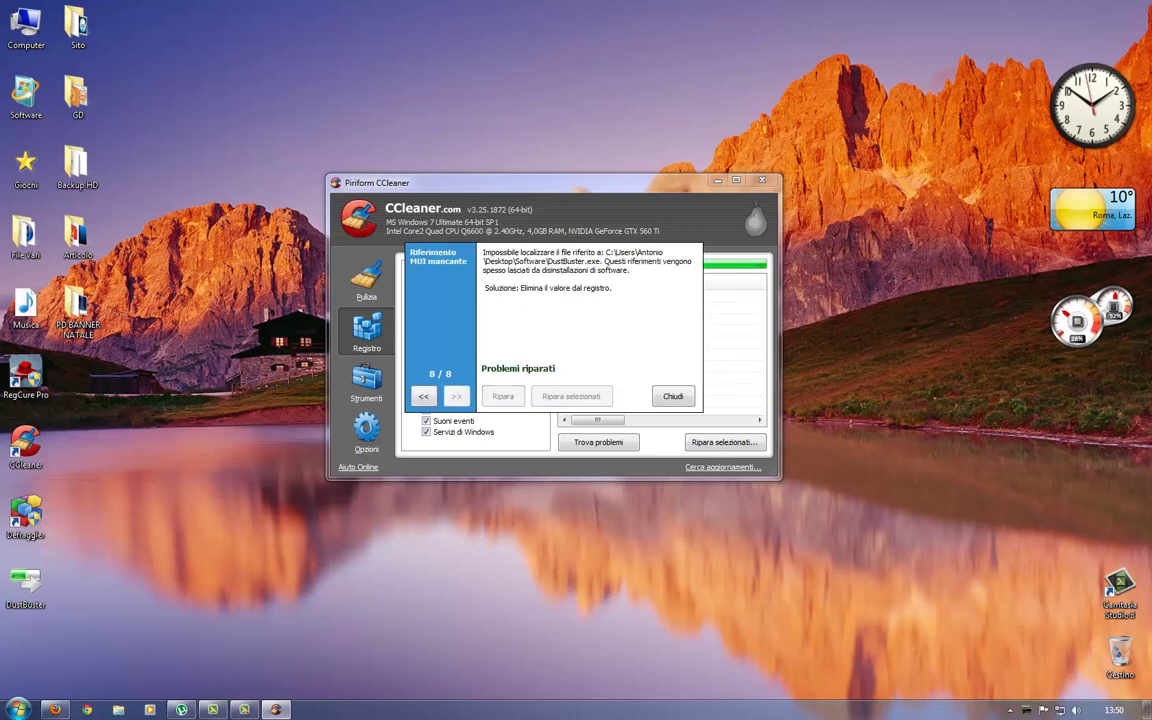
pyautogui.press('Return')
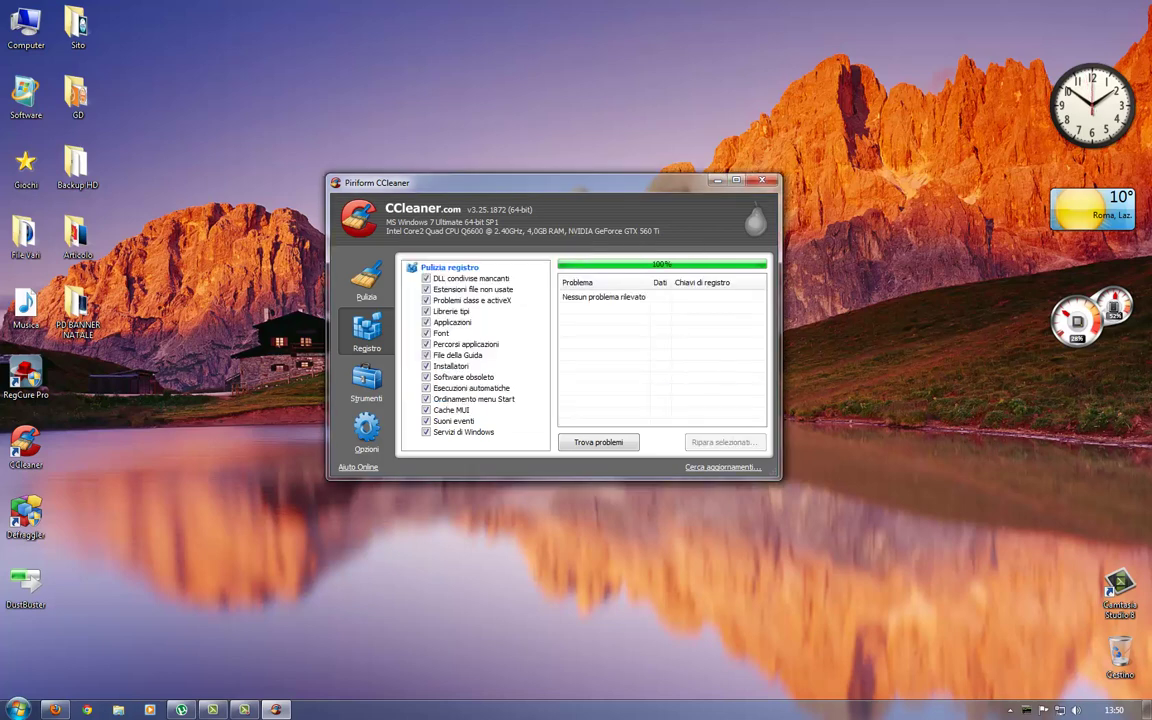
pyautogui.moveTo(540, 183); pyautogui.dragTo(611, 184)
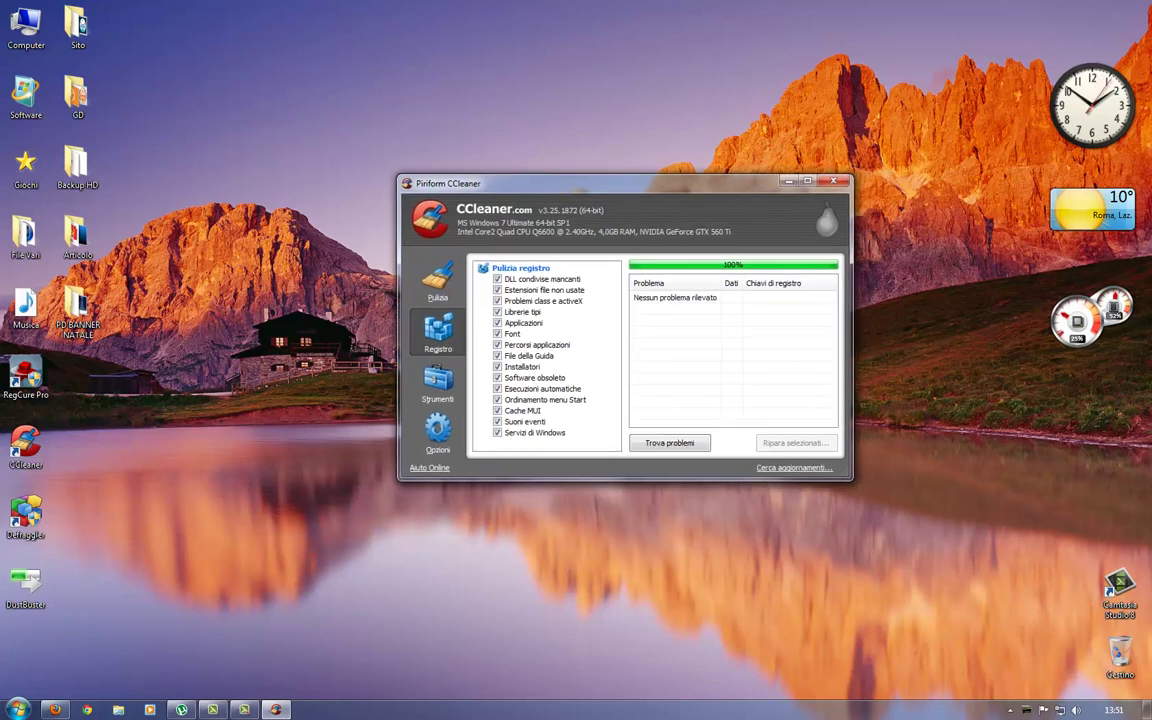
# Step: Close CCleaner, run msconfig and display the list of startup items in System Configuration
pyautogui.click(833, 181)
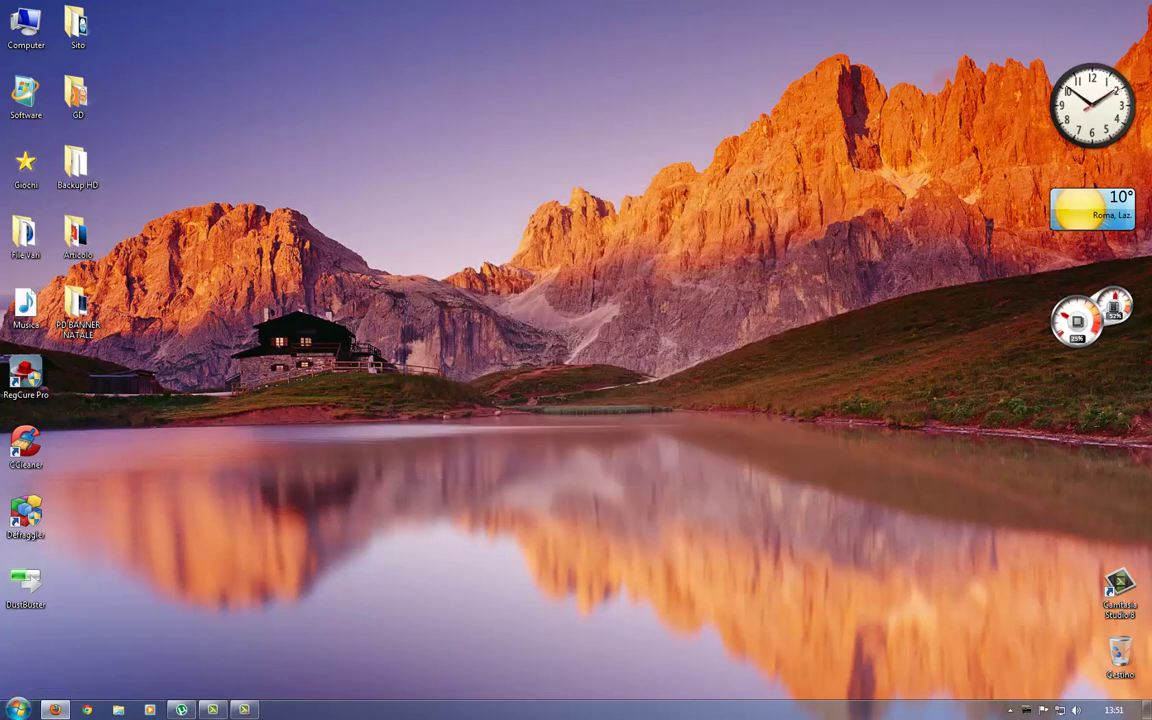
pyautogui.click(18, 709)
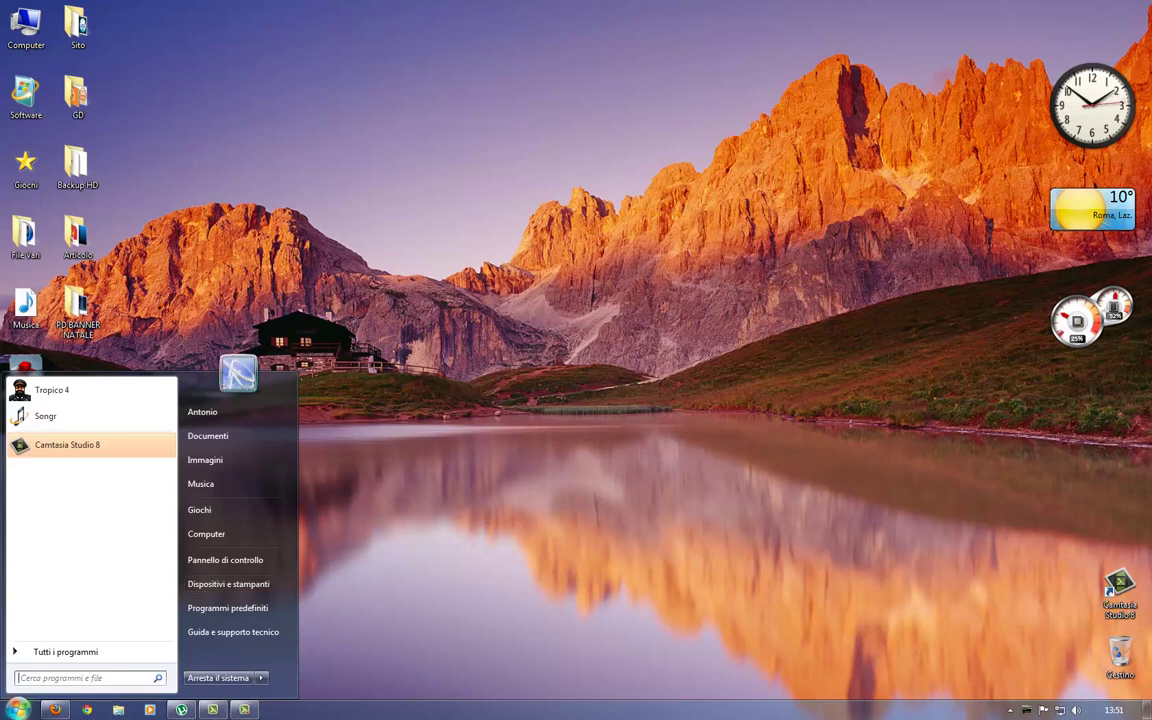
pyautogui.write('msconfig')
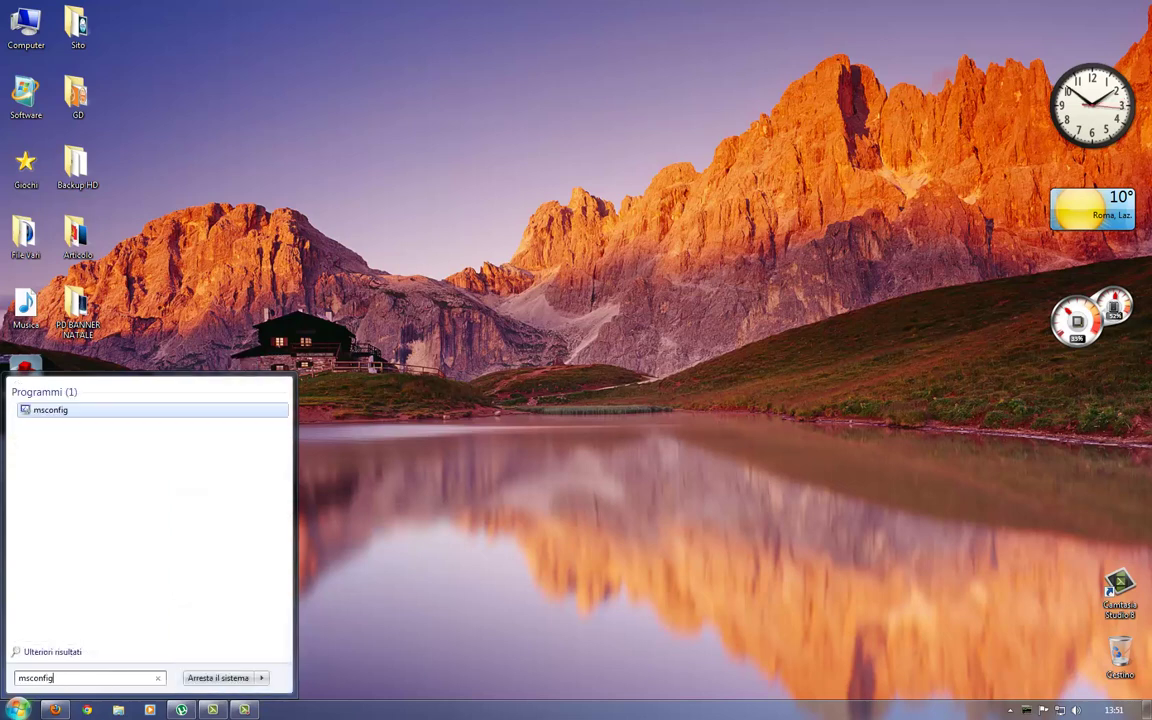
pyautogui.press('Return')
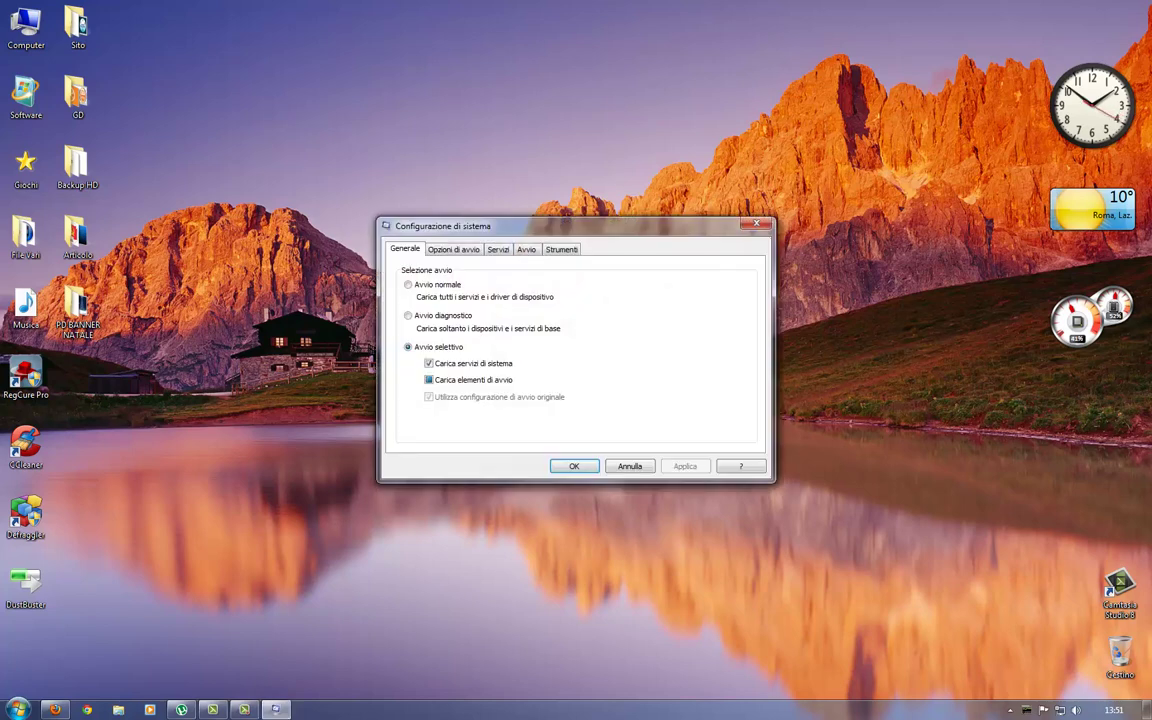
pyautogui.moveTo(570, 226); pyautogui.dragTo(400, 273)
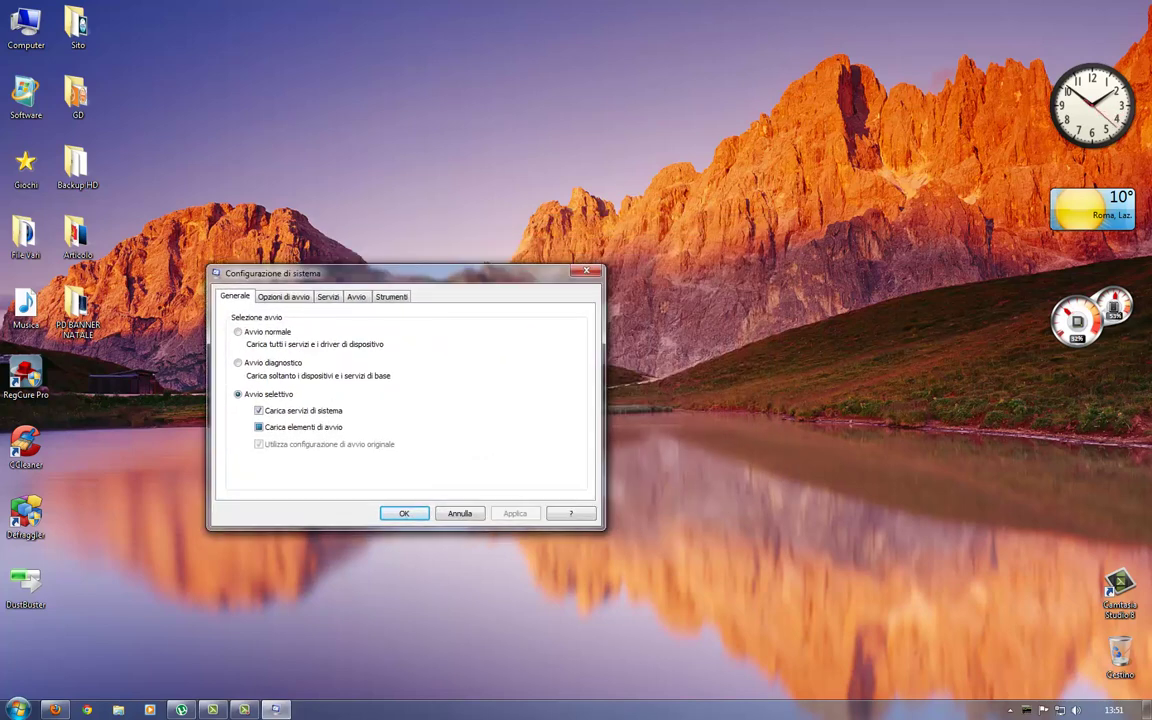
pyautogui.click(356, 296)
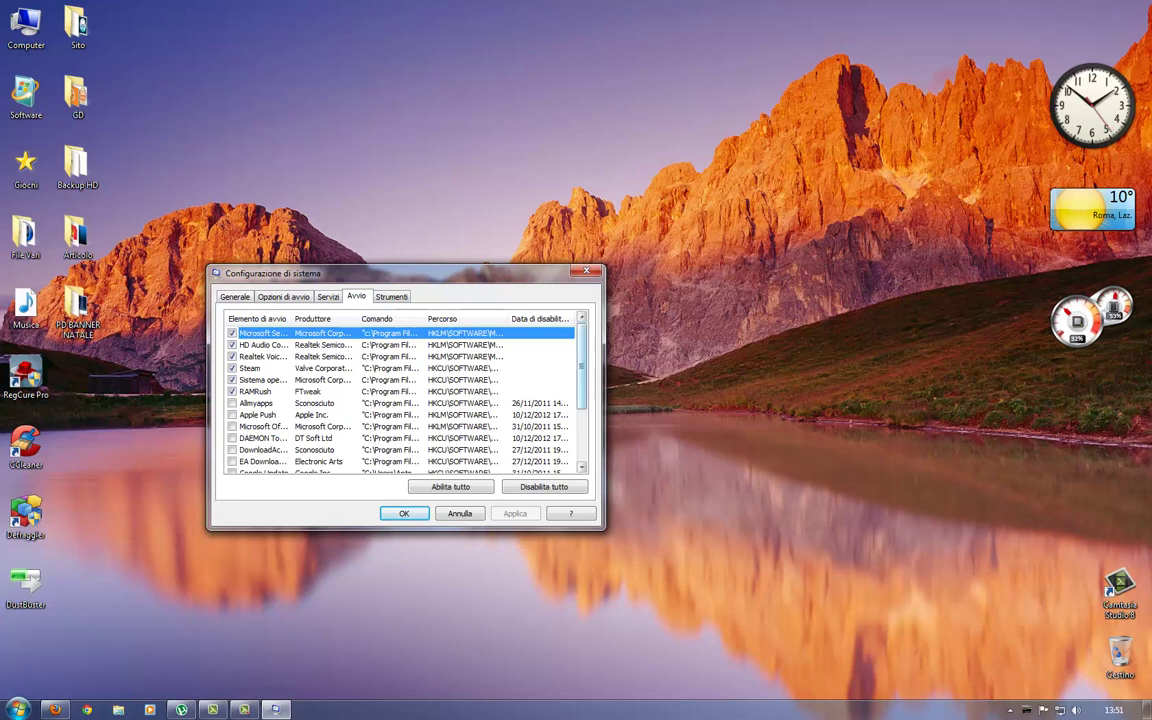
# Step: Examine the enabled and disabled startup items, widening the Elemento di avvio column to read full names, and close System Configuration without changes
pyautogui.scroll(-3, 581, 370)
pyautogui.scroll(3, 581, 370)
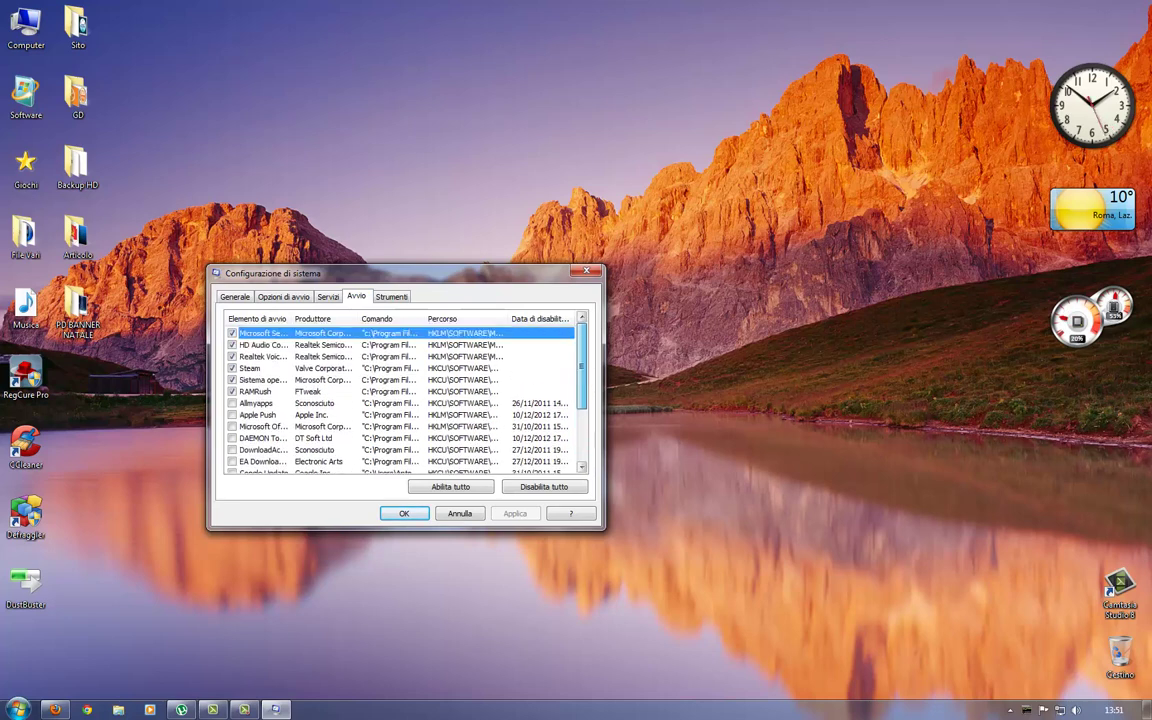
pyautogui.scroll(-3, 400, 397)
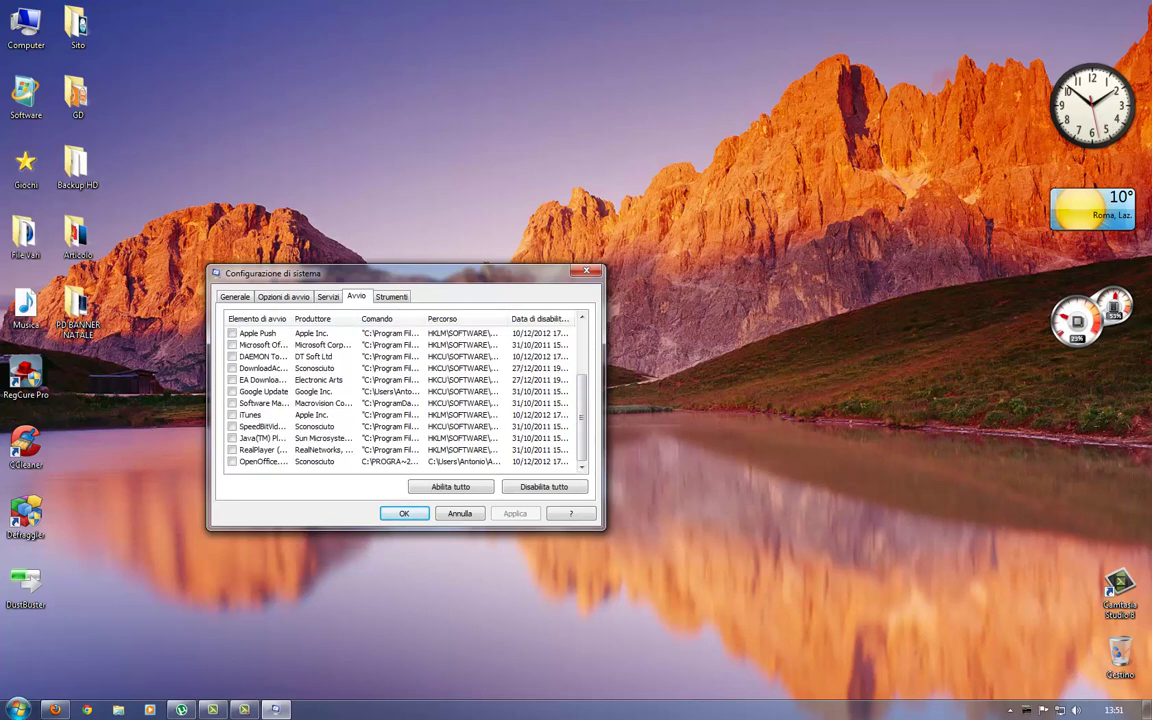
pyautogui.moveTo(291, 319); pyautogui.dragTo(352, 319)
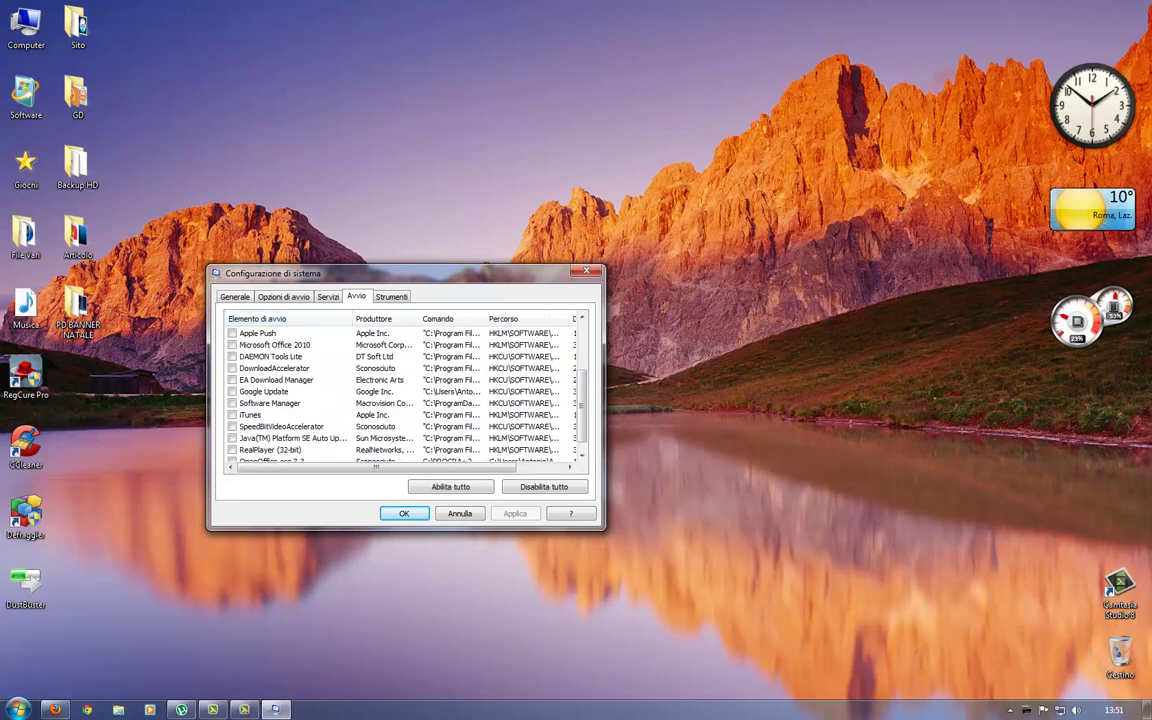
pyautogui.scroll(-1, 352, 319)
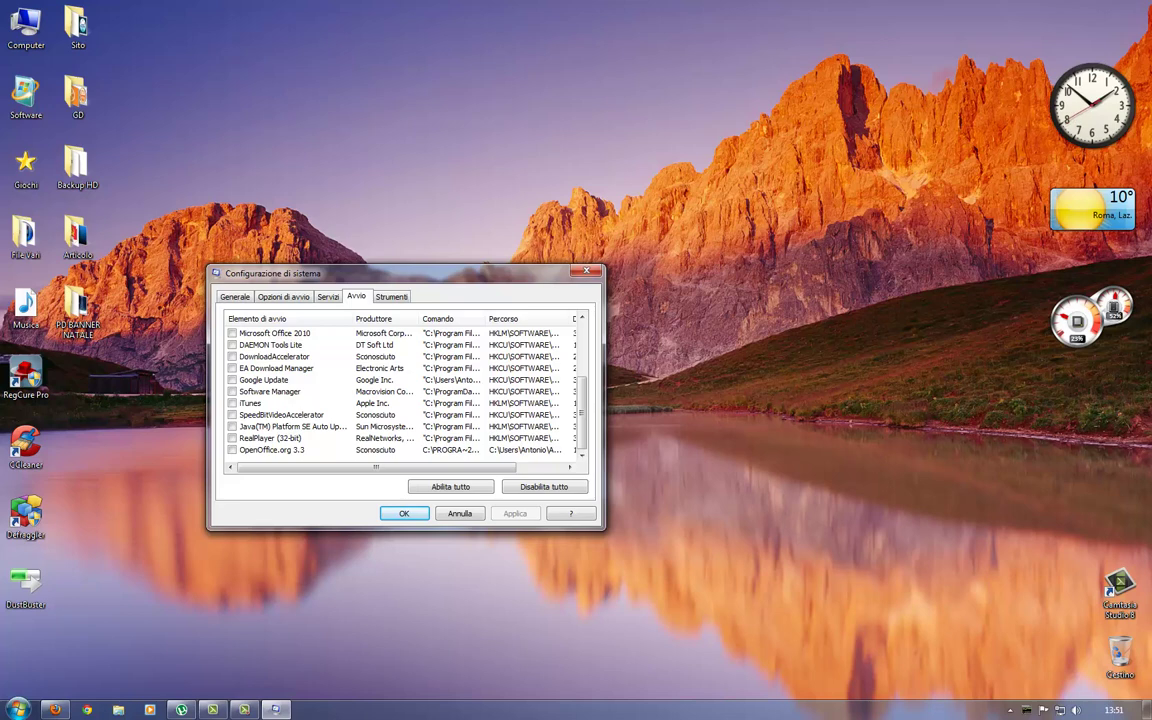
pyautogui.scroll(1, 400, 390)
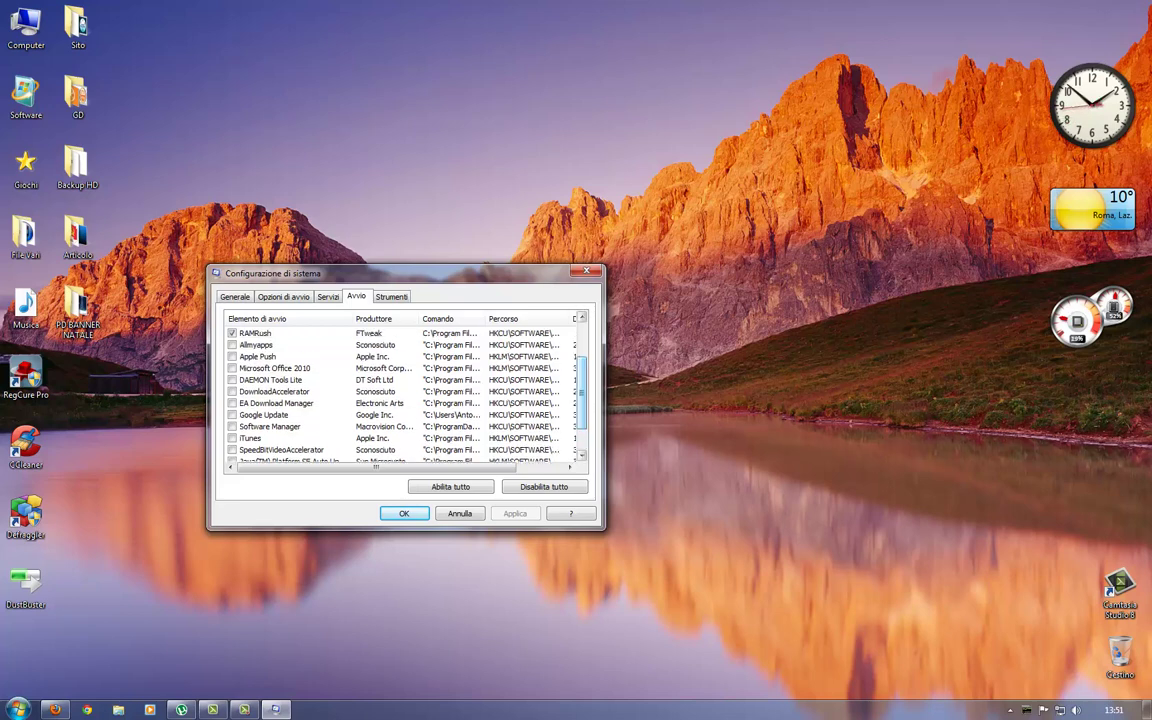
pyautogui.moveTo(582, 393); pyautogui.dragTo(582, 359)
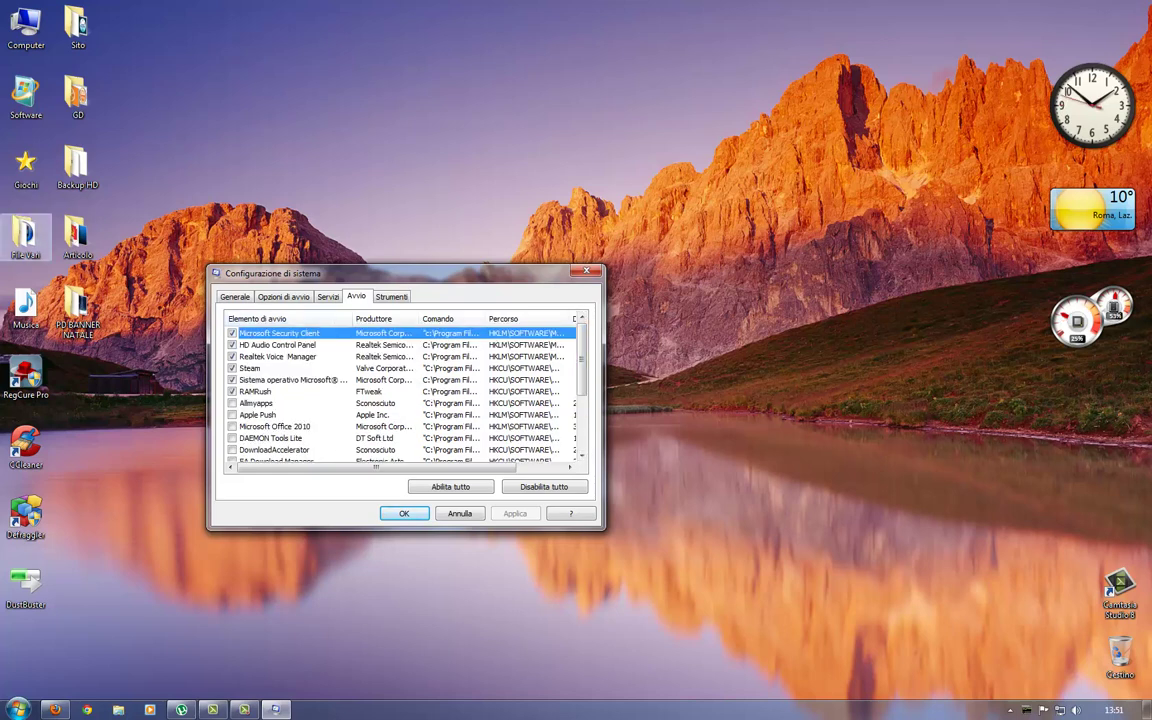
pyautogui.scroll(-2, 405, 390)
pyautogui.scroll(2, 405, 390)
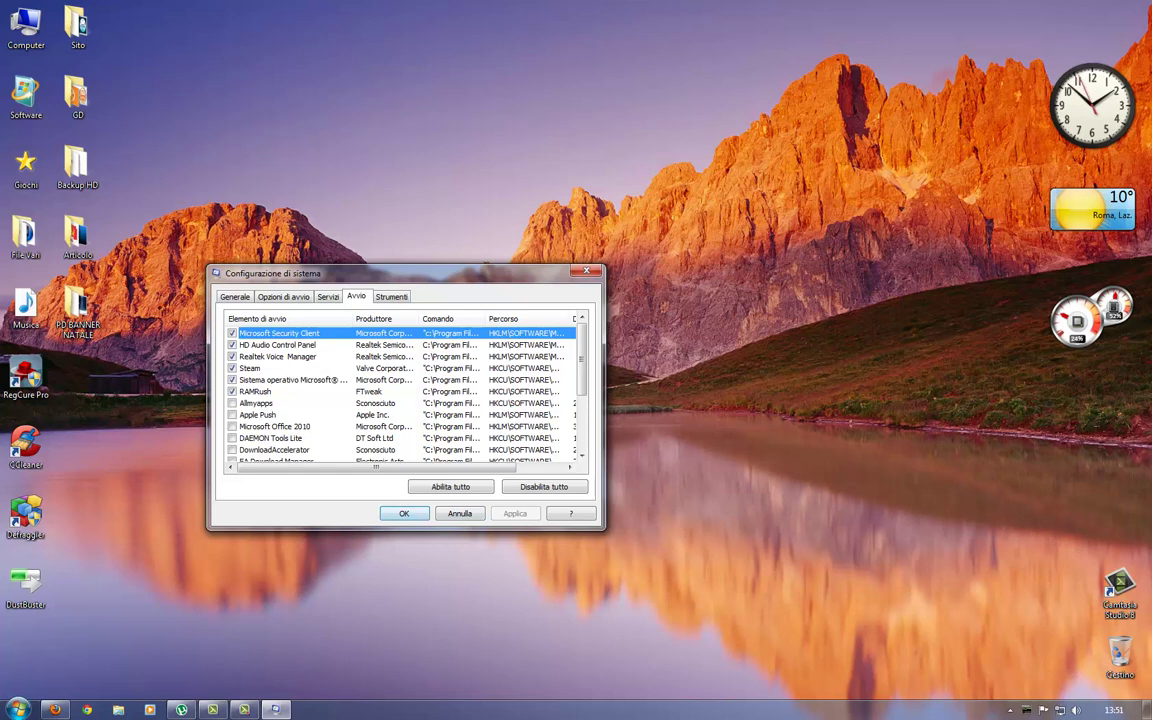
pyautogui.moveTo(400, 273); pyautogui.dragTo(438, 274)
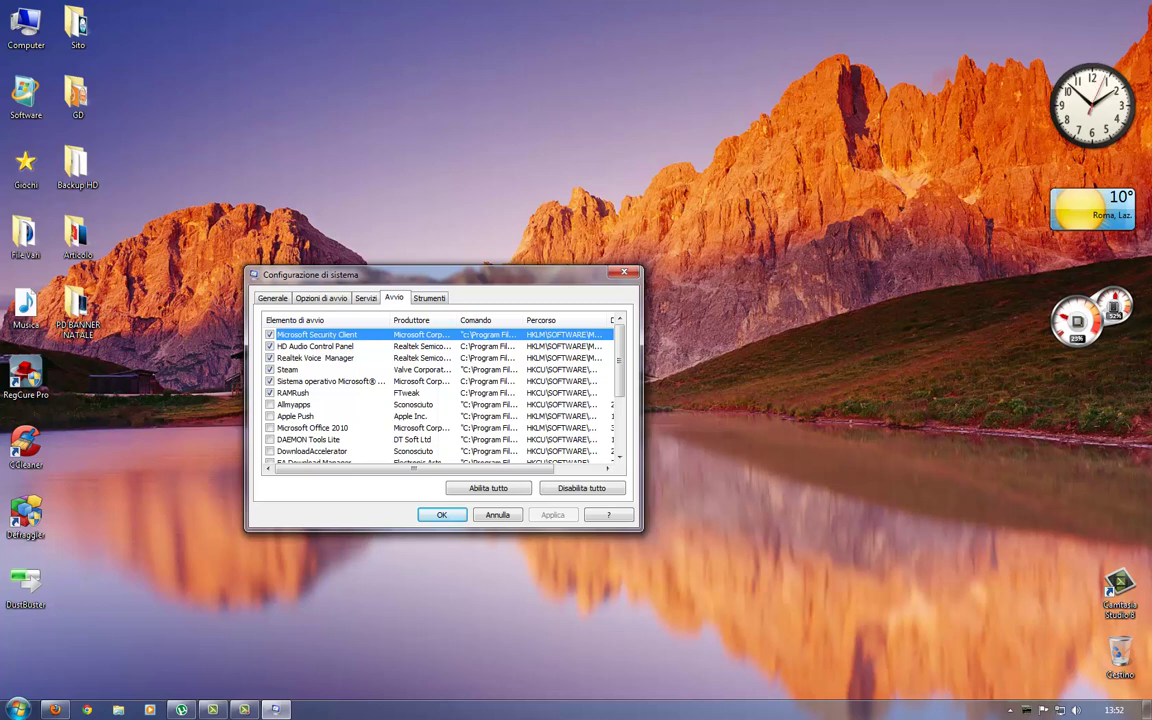
pyautogui.moveTo(450, 274); pyautogui.dragTo(554, 326)
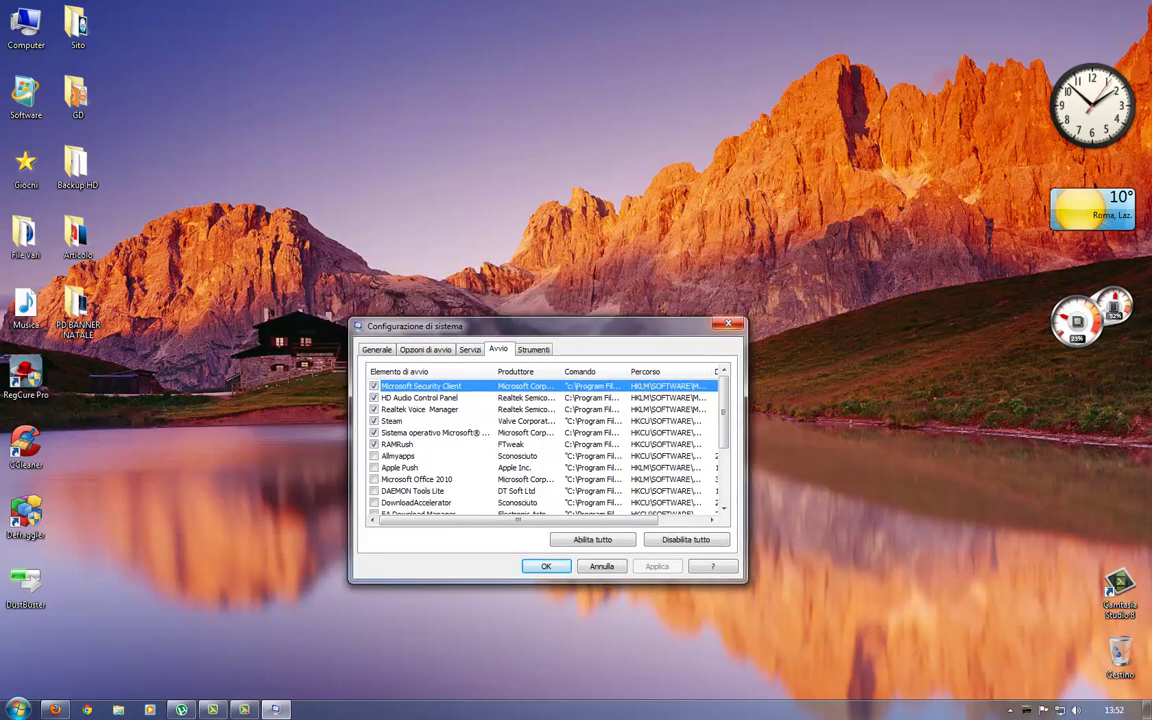
pyautogui.click(728, 323)
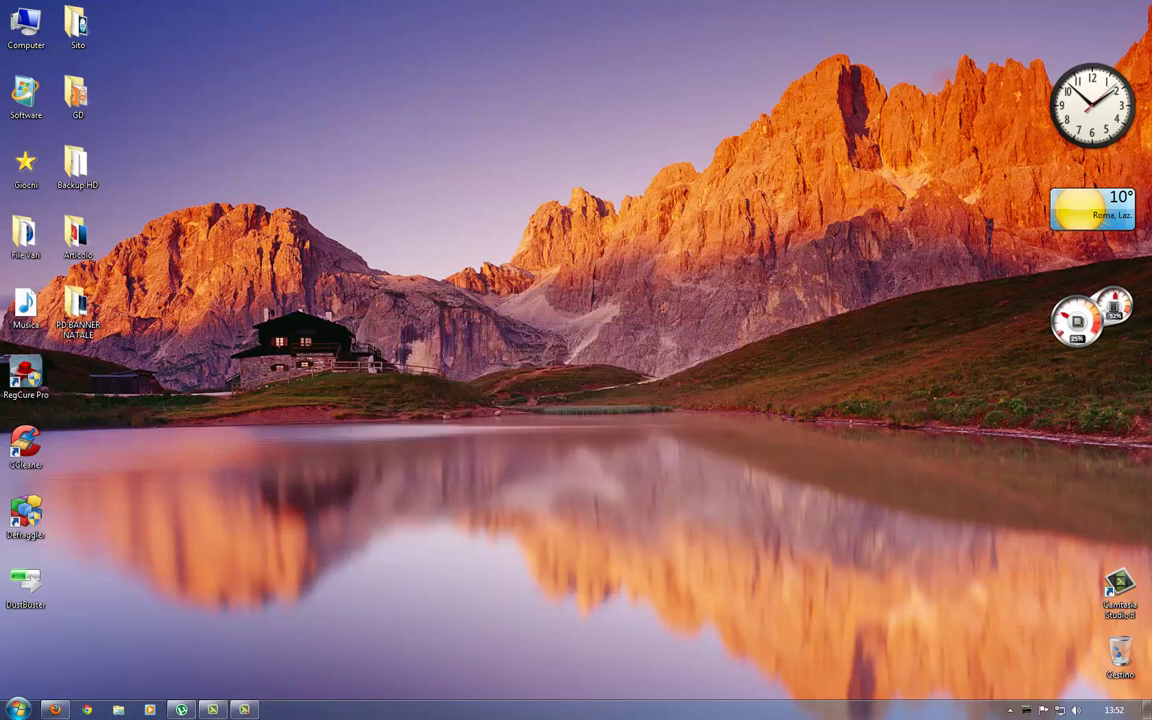
# Step: Open RAMRush from the notification area and run its memory optimization
pyautogui.click(1026, 710)
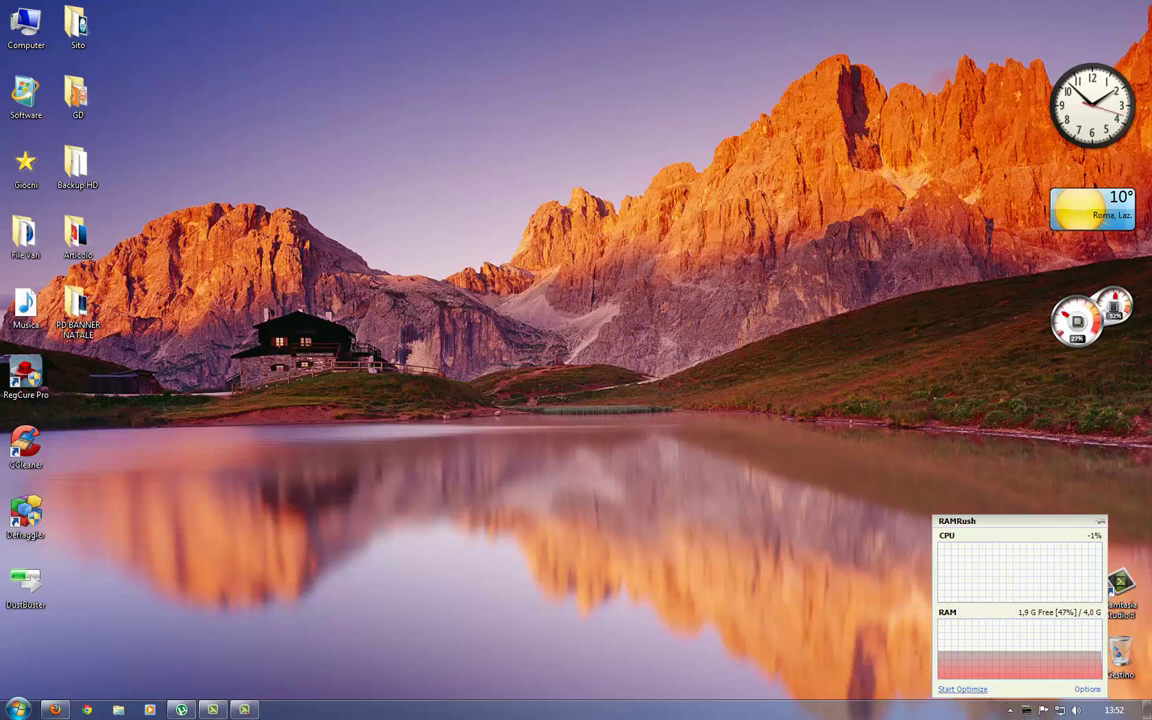
pyautogui.click(962, 689)
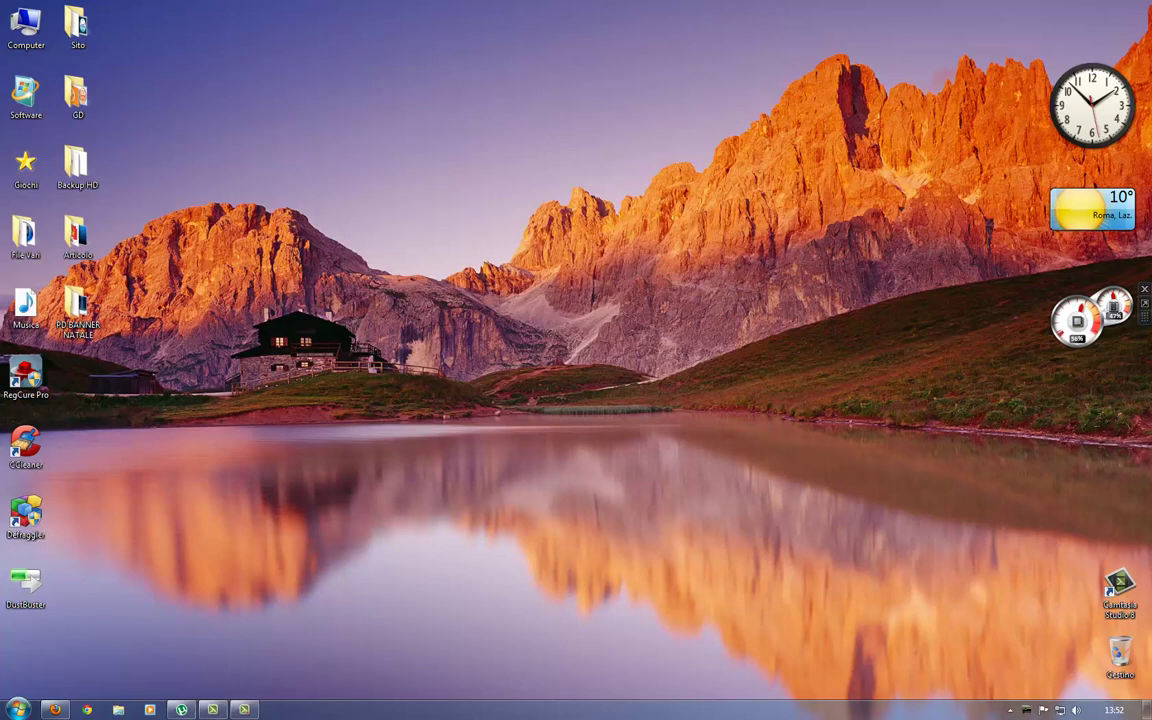
pyautogui.moveTo(1027, 711)
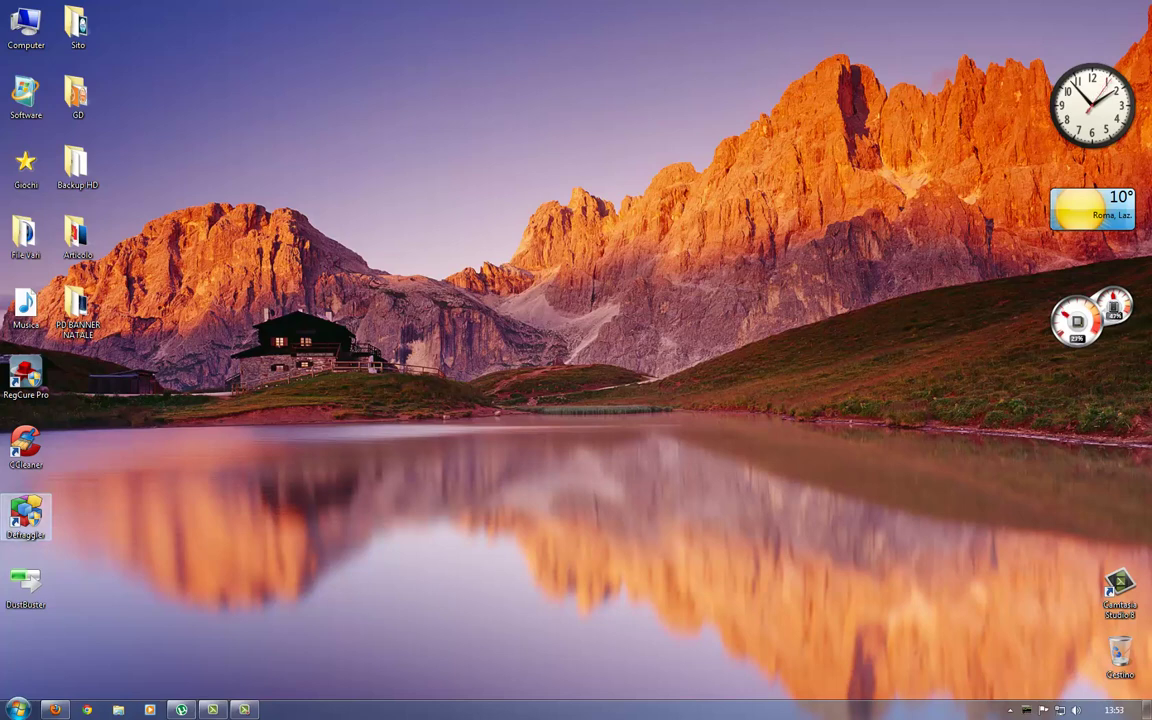
# Step: Analyze the fragmentation of local disk C: in Defraggler, look over the results and close the program
pyautogui.doubleClick(26, 515)
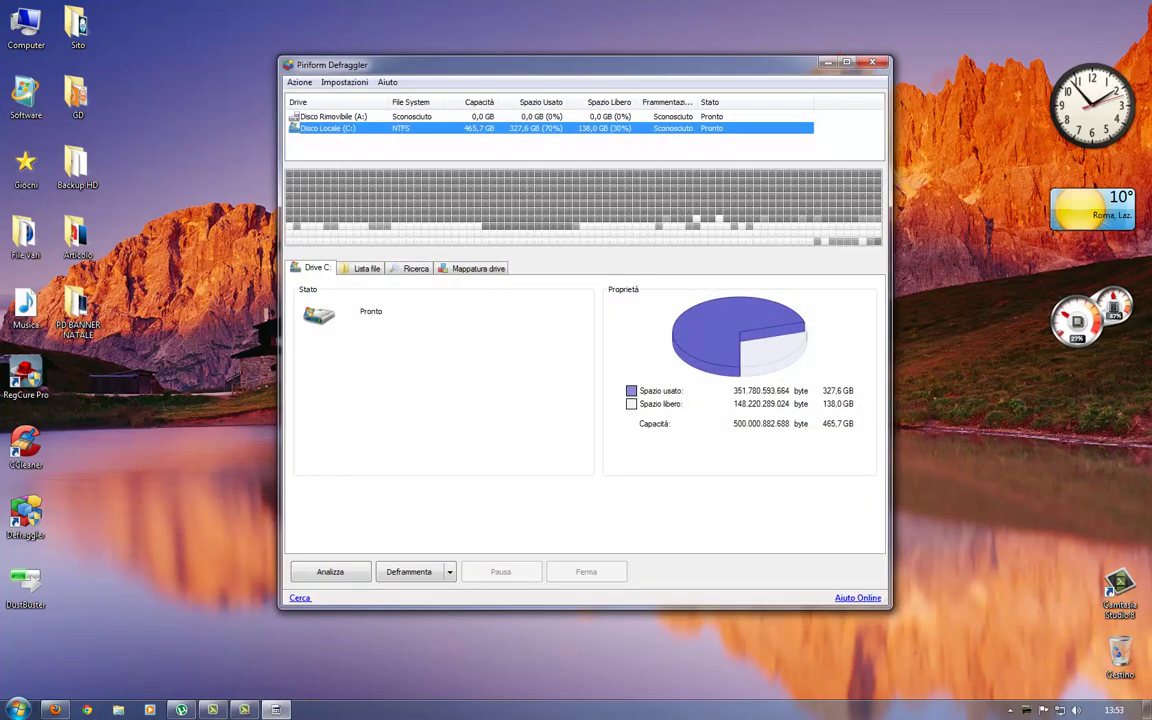
pyautogui.moveTo(540, 65); pyautogui.dragTo(527, 99)
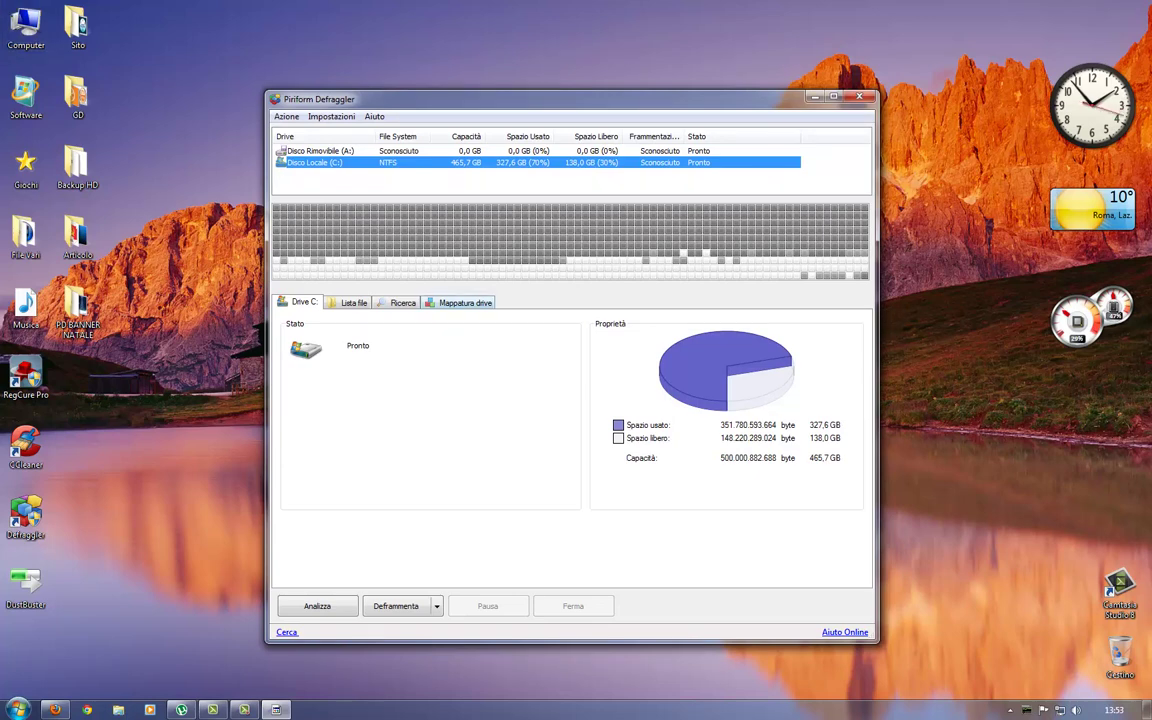
pyautogui.click(317, 606)
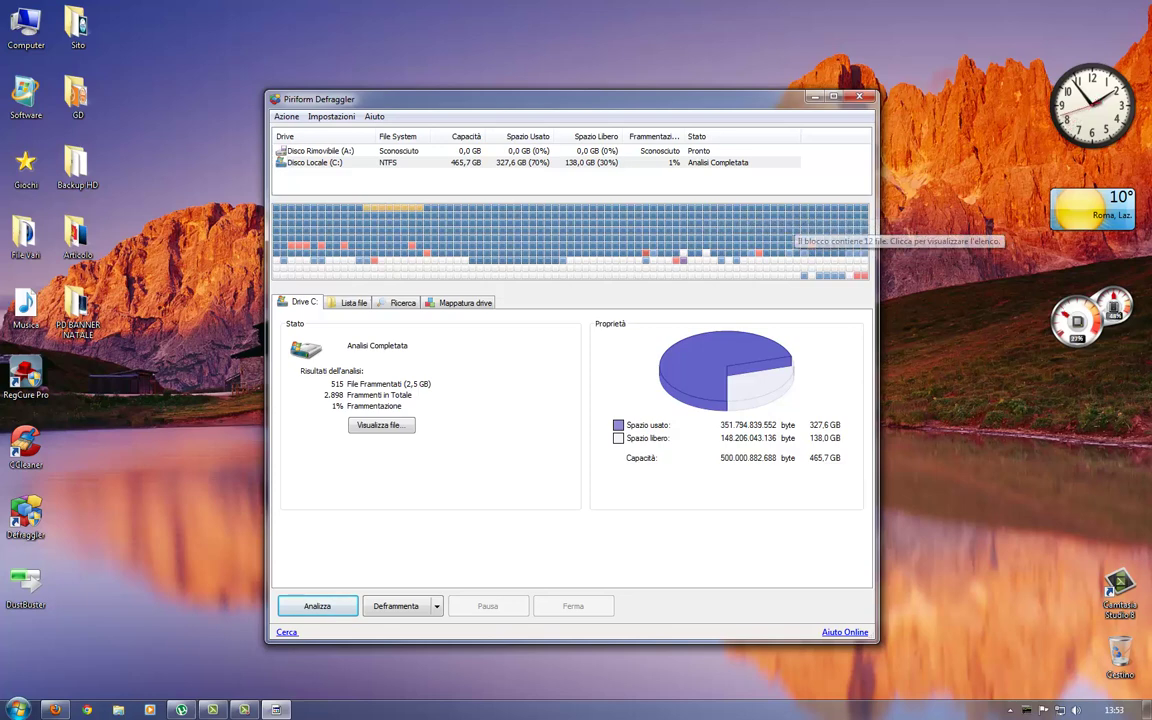
pyautogui.moveTo(572, 99); pyautogui.dragTo(667, 89)
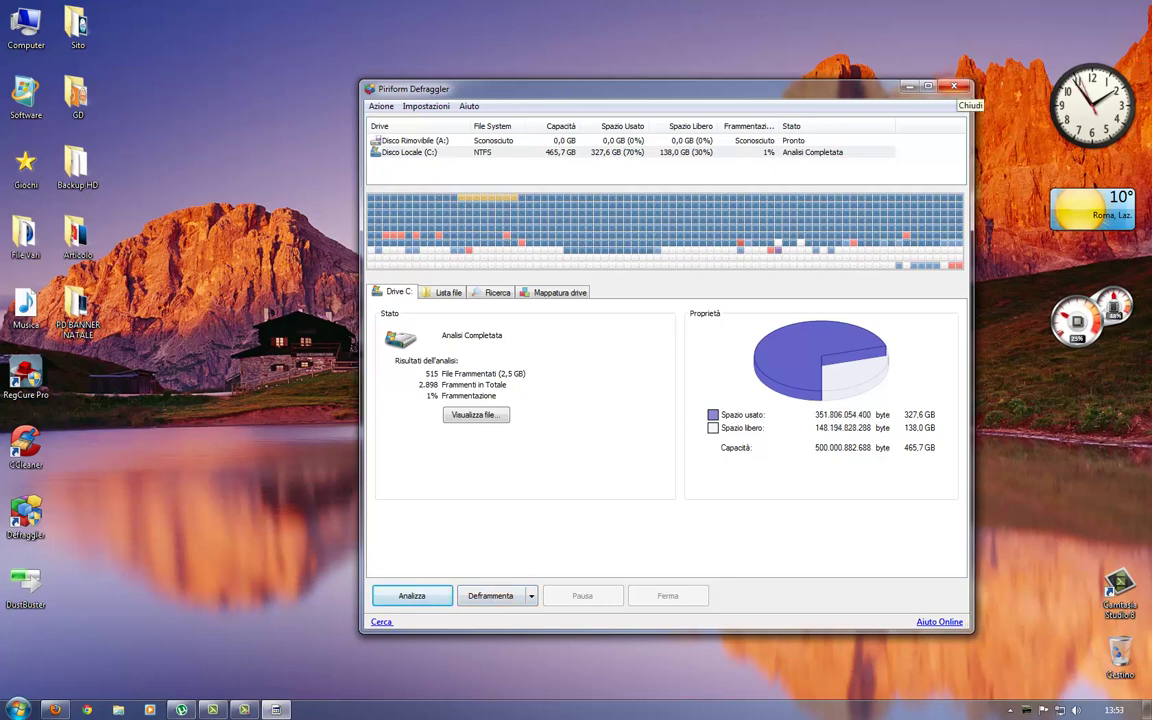
pyautogui.click(954, 86)
# Step: Open the Windows disk defragmentation utility from the system tools, review its schedule and the status of drive C:, and close it
pyautogui.click(17, 709)
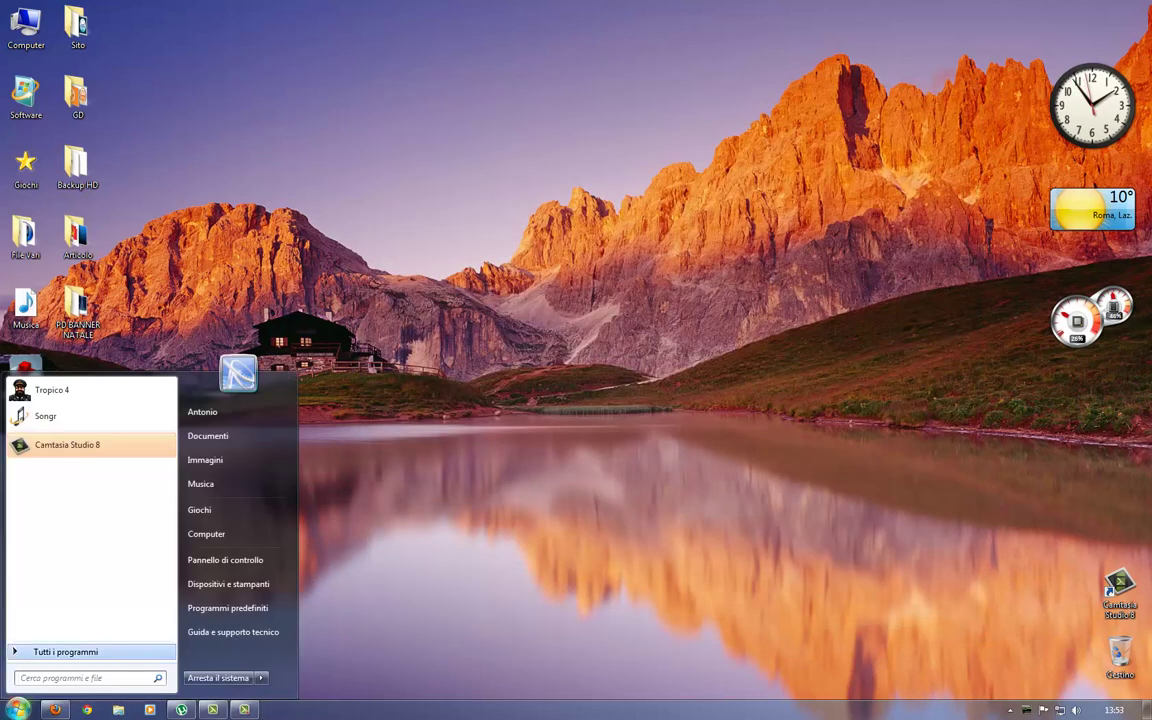
pyautogui.click(45, 587)
pyautogui.scroll(3, 60, 460)
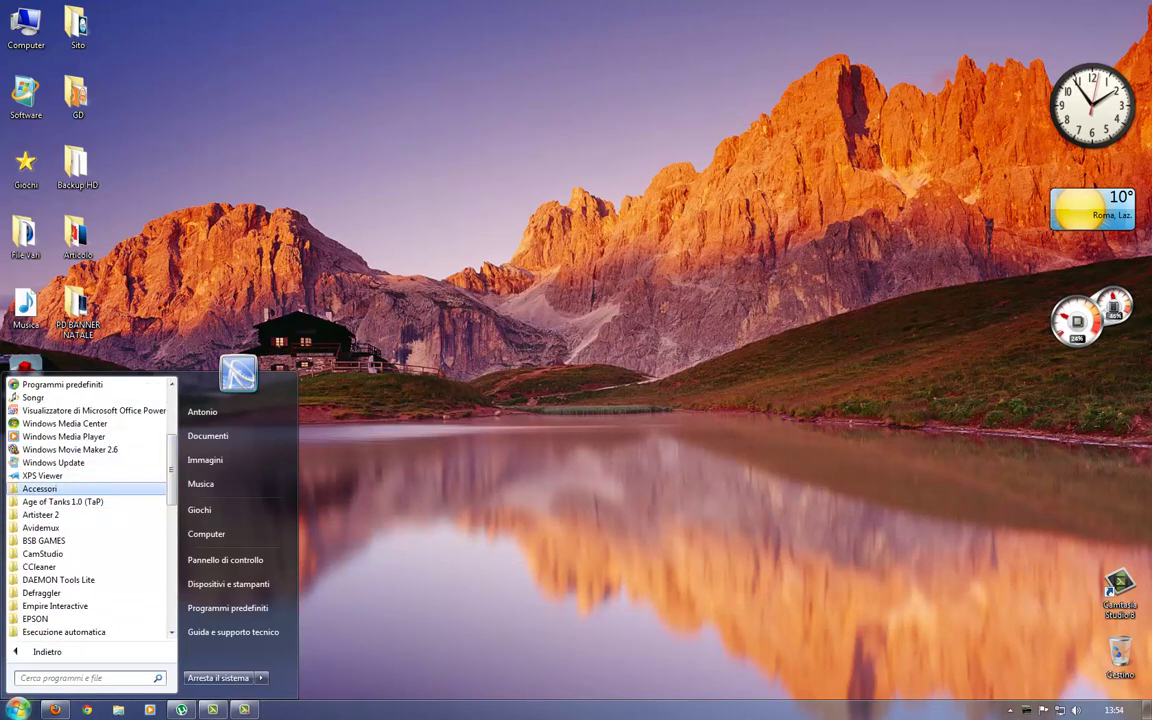
pyautogui.click(40, 488)
pyautogui.click(65, 618)
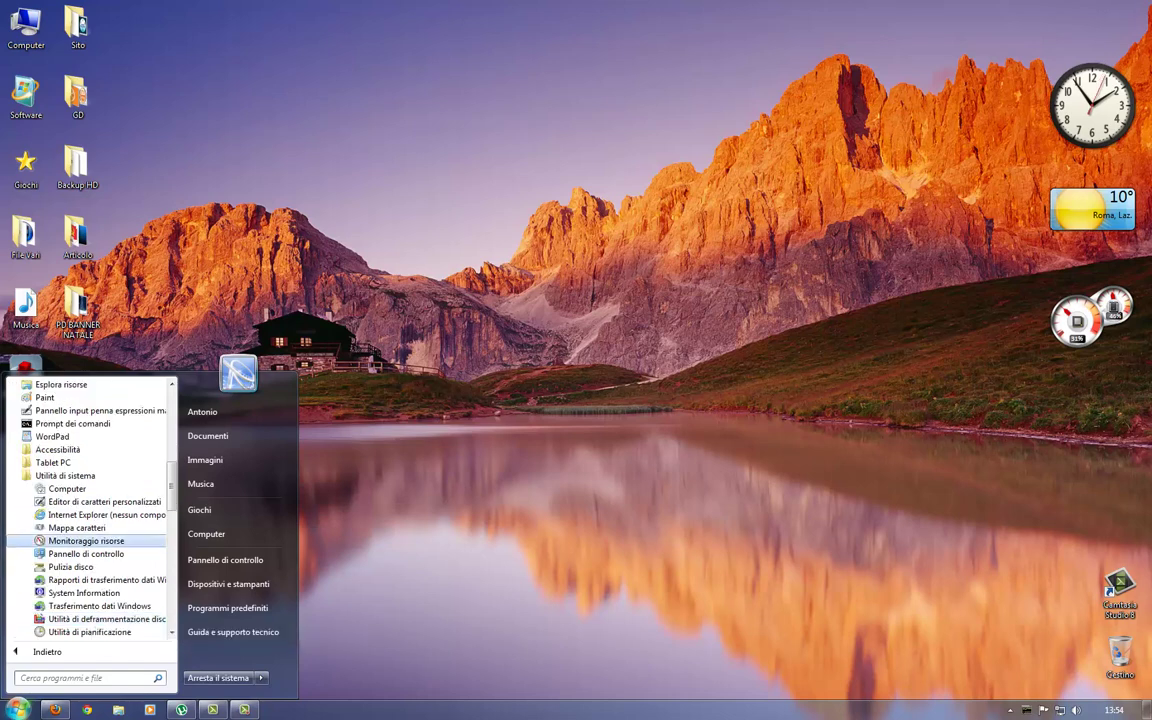
pyautogui.click(105, 619)
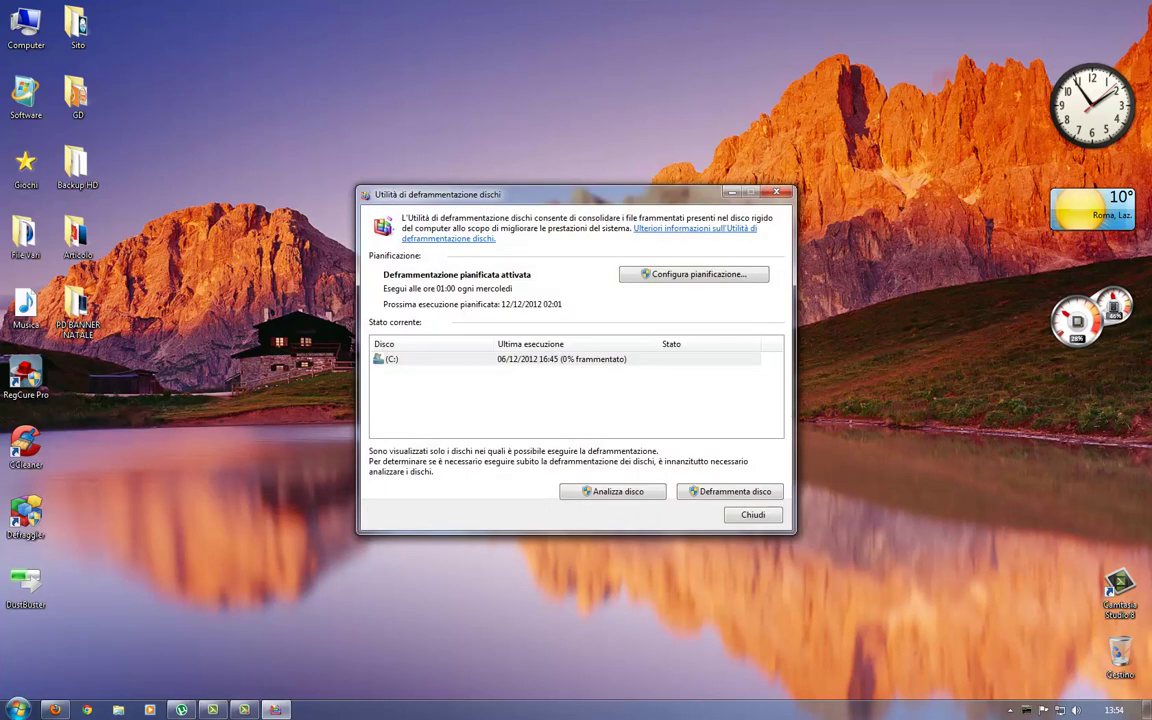
pyautogui.moveTo(576, 194); pyautogui.dragTo(591, 147)
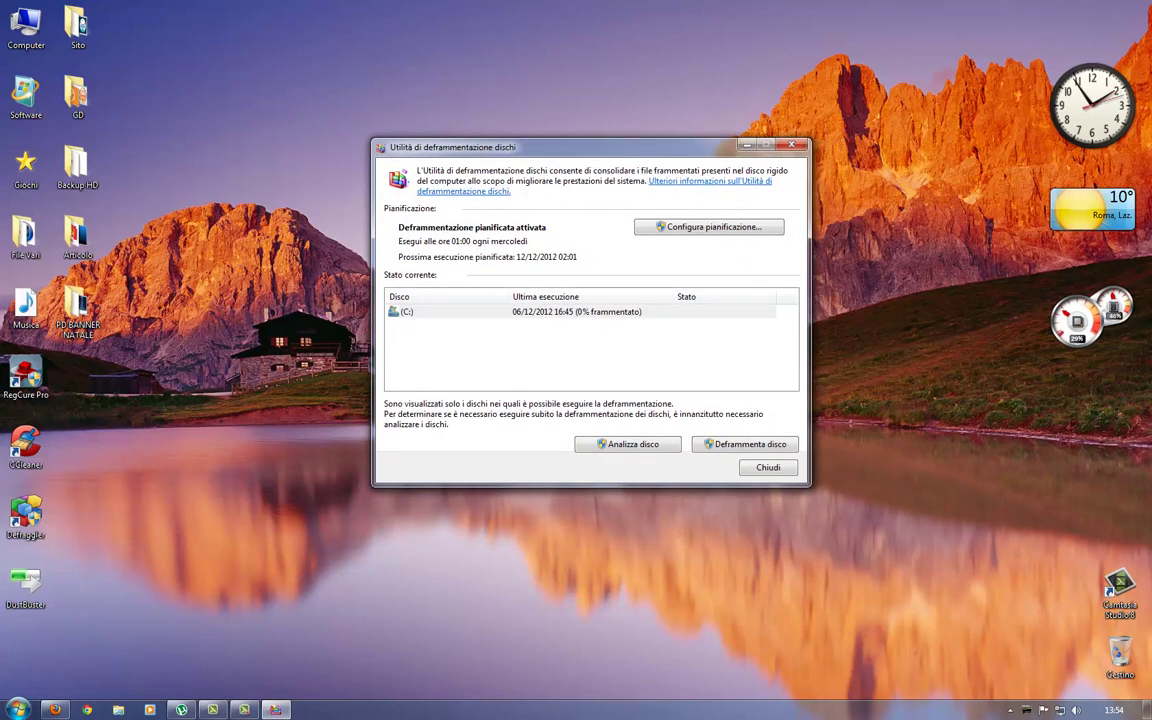
pyautogui.moveTo(515, 147); pyautogui.dragTo(486, 181)
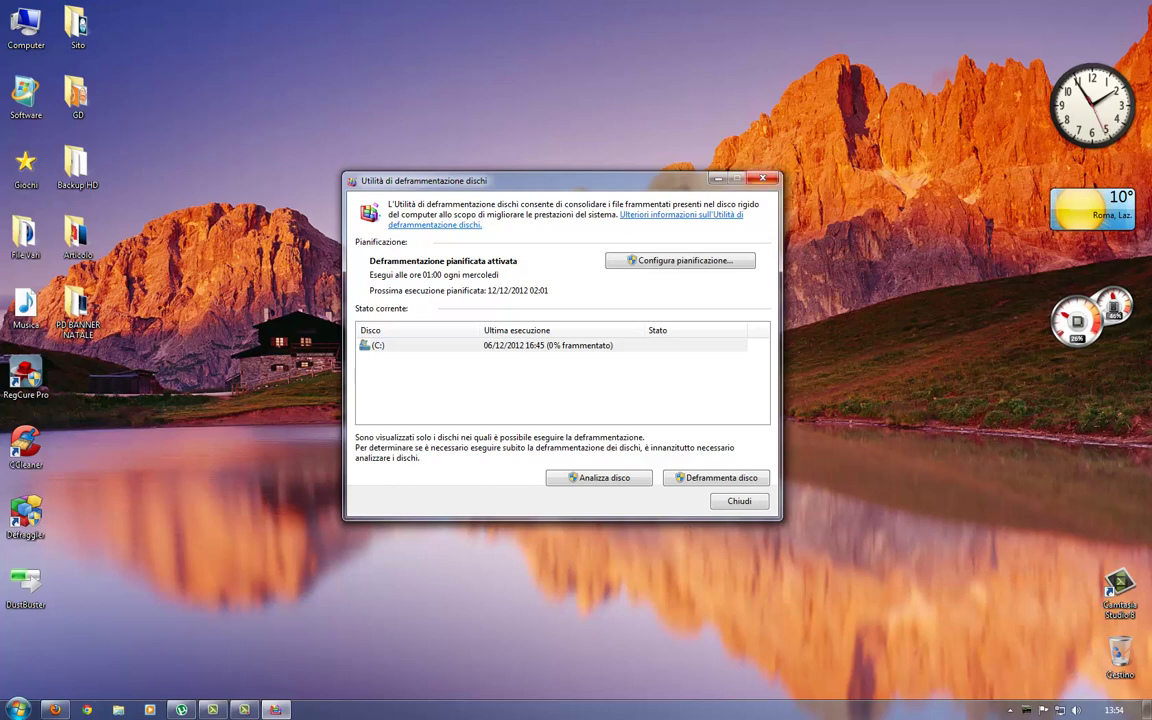
pyautogui.click(763, 178)
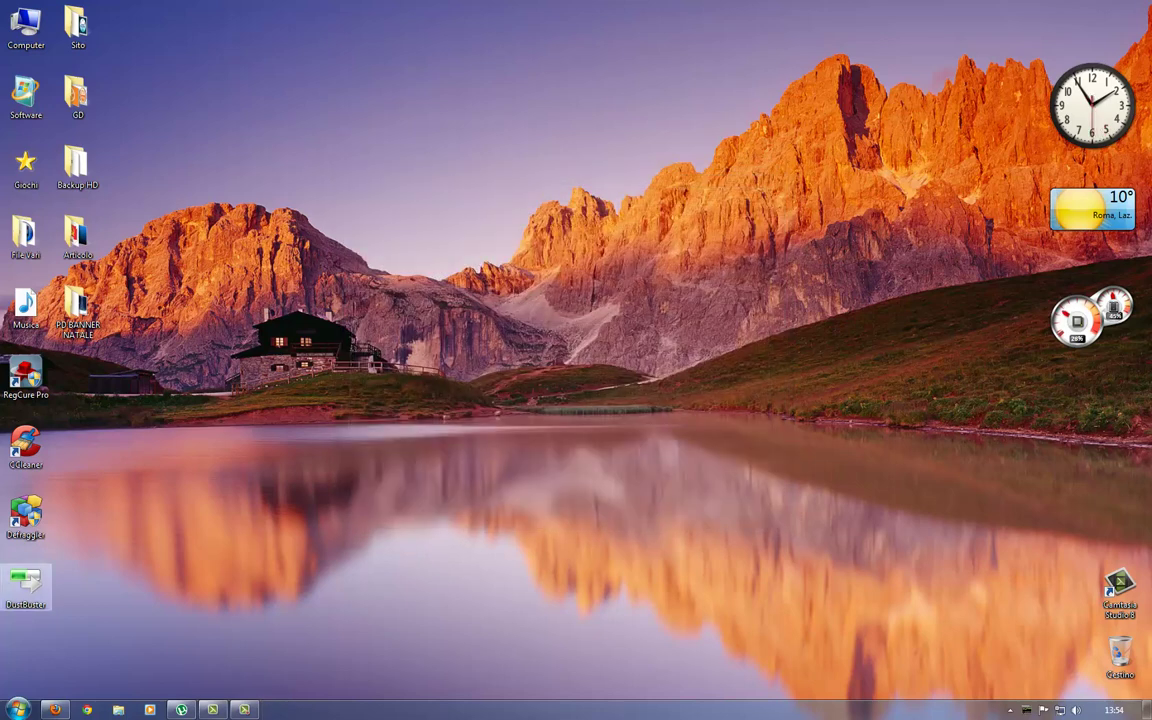
# Step: Launch DustBuster and set its properties to run as administrator and in compatibility mode for Windows XP (Service Pack 3)
pyautogui.doubleClick(26, 585)
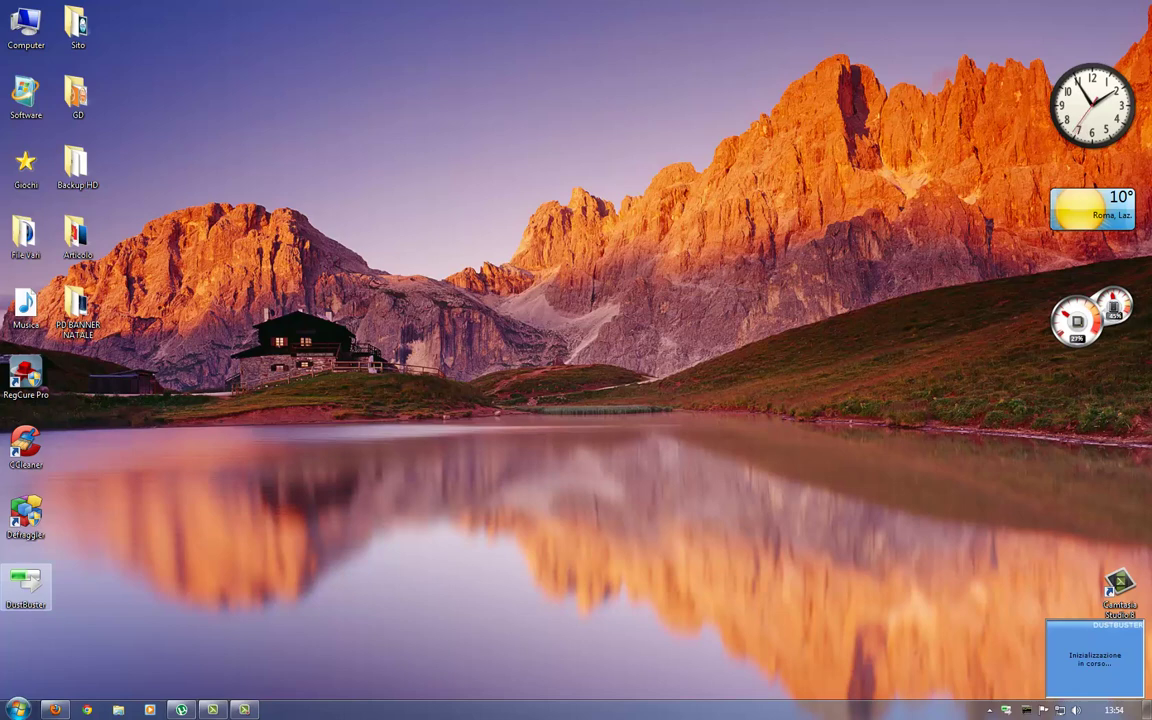
pyautogui.rightClick(24, 584)
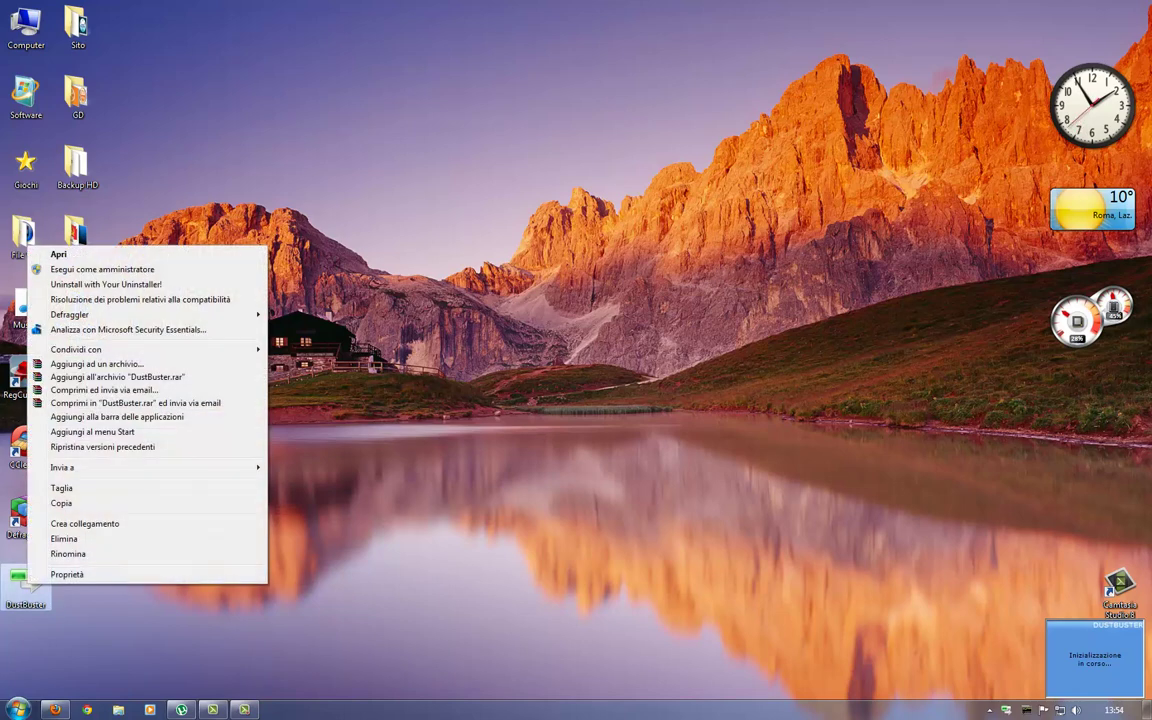
pyautogui.click(50, 571)
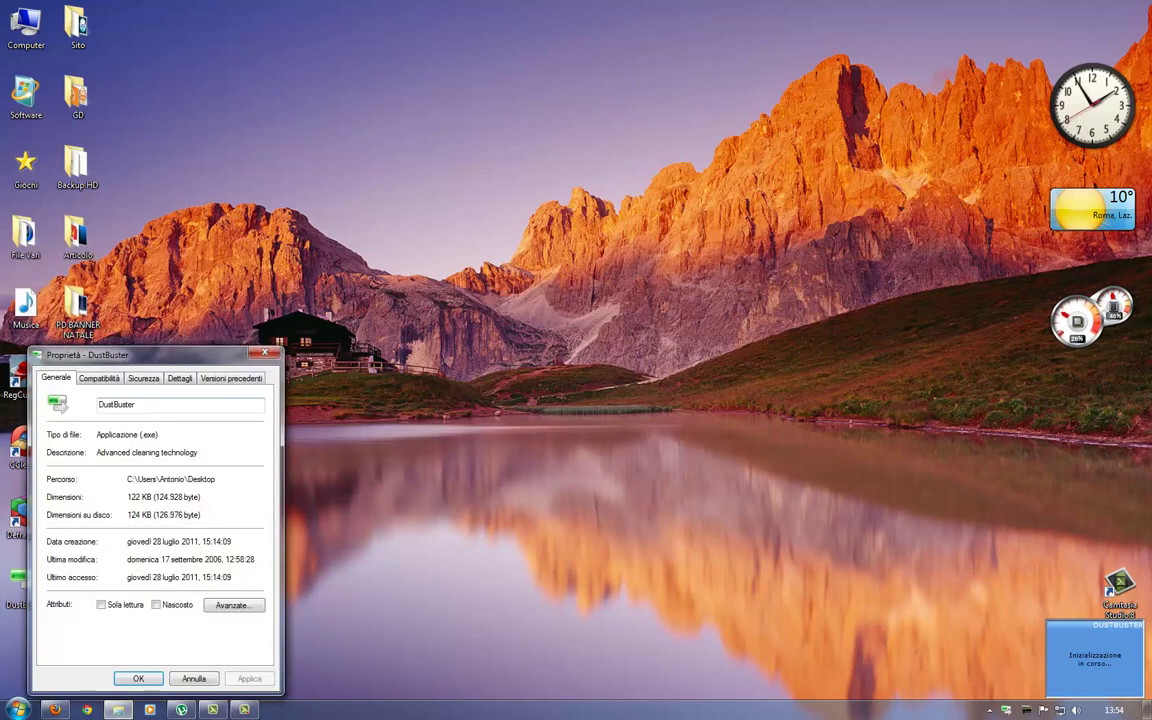
pyautogui.click(99, 378)
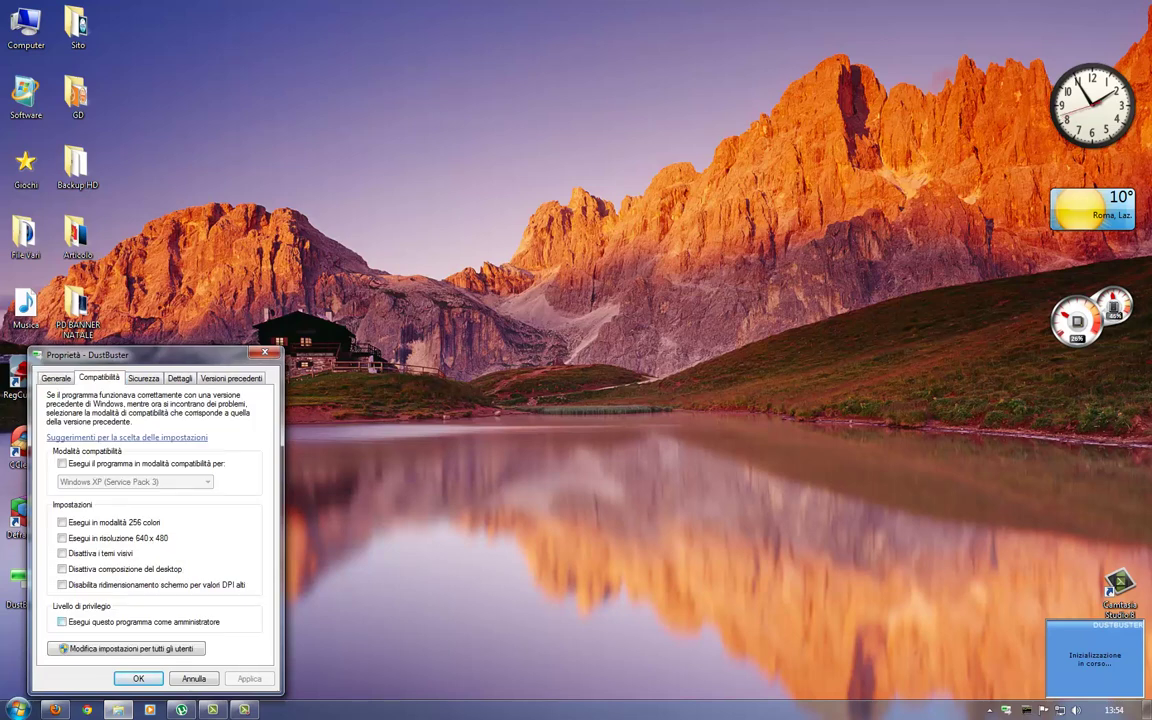
pyautogui.click(62, 622)
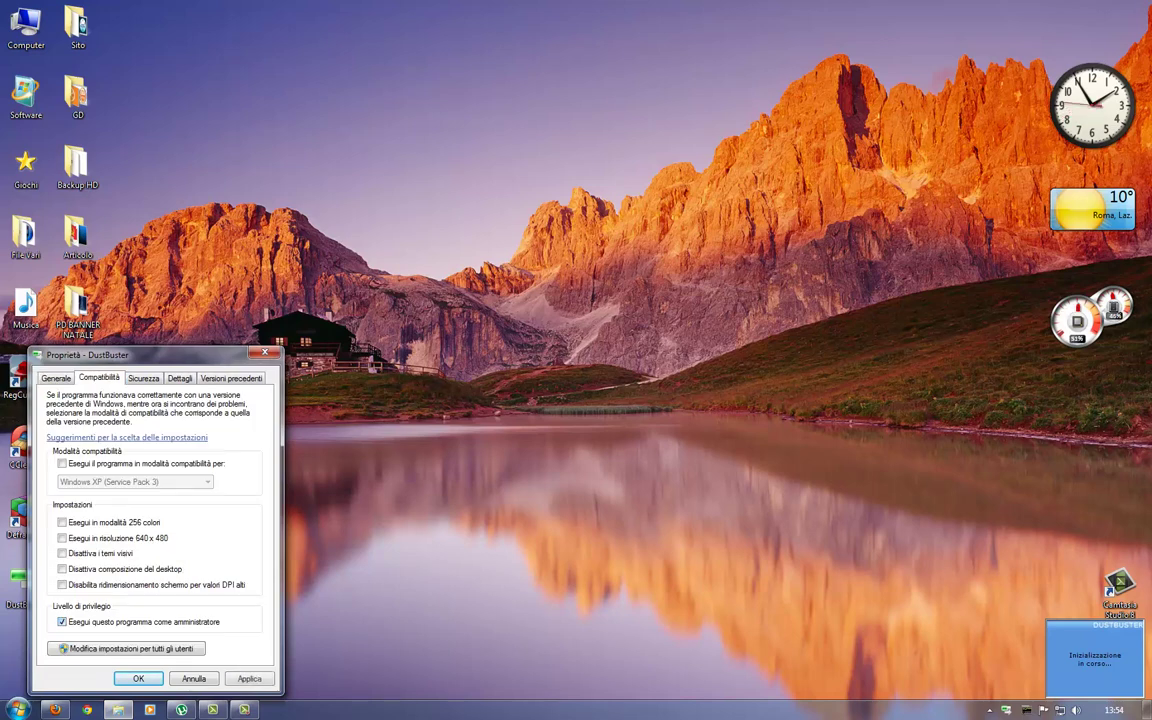
pyautogui.click(62, 464)
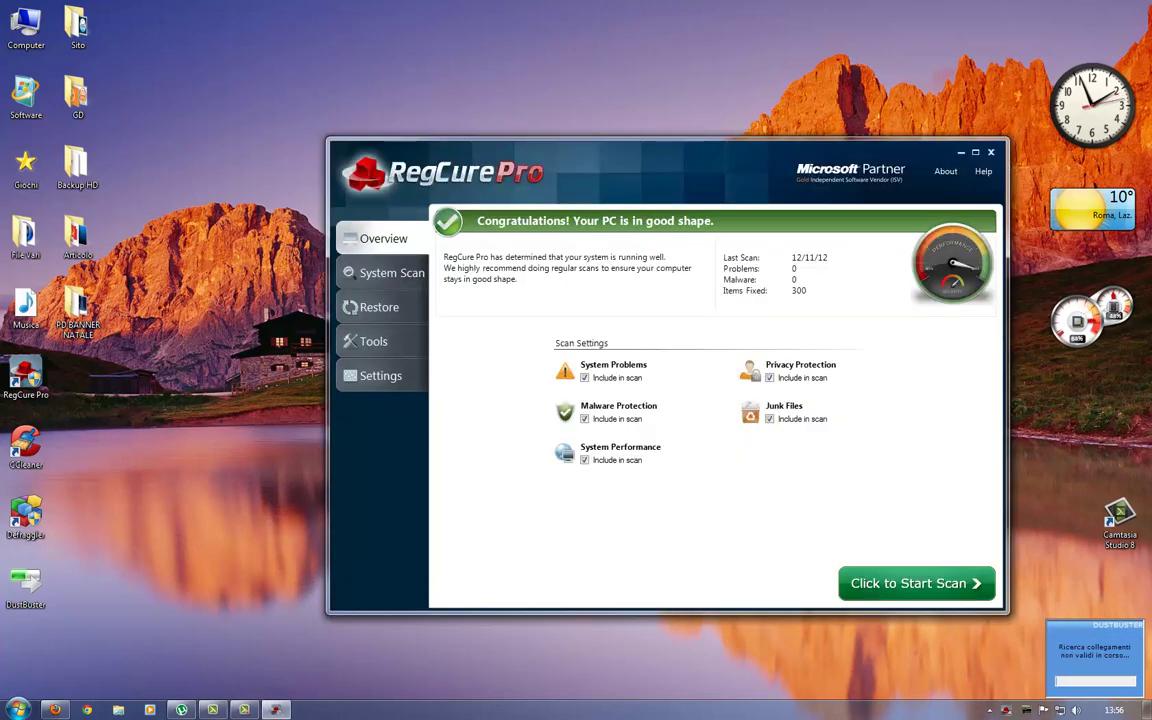
# Step: Run a full RegCure Pro scan with all scan categories included and fix all the problems found
pyautogui.moveTo(668, 155); pyautogui.dragTo(514, 112)
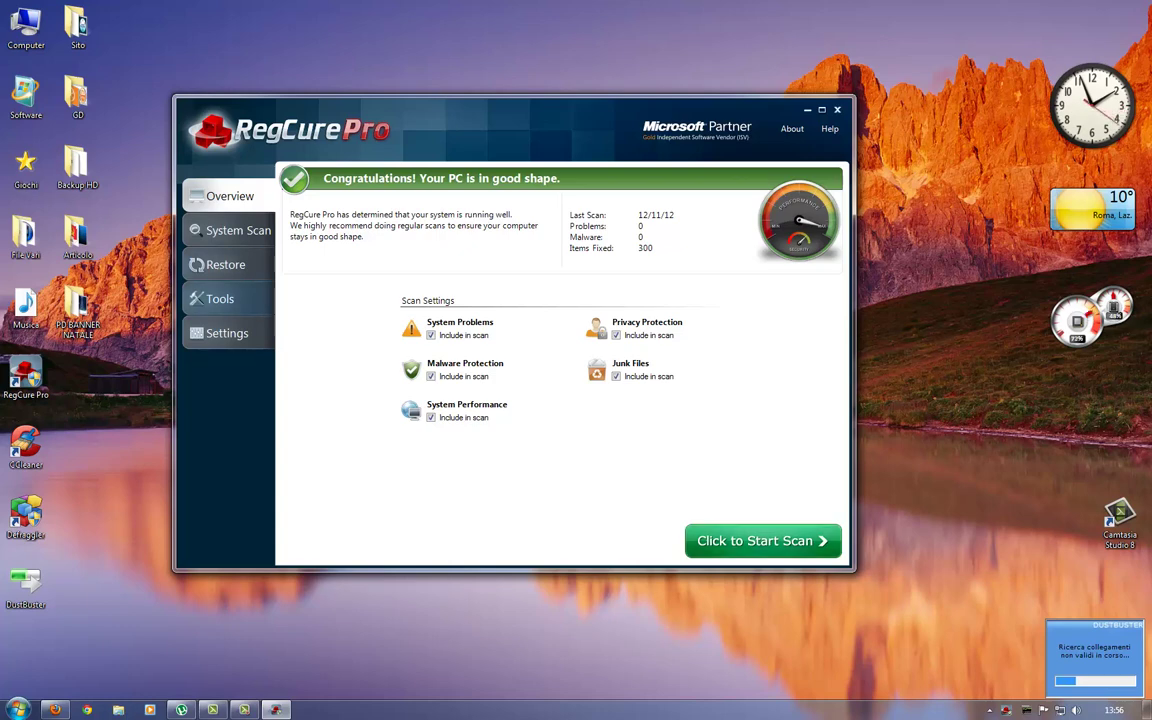
pyautogui.press('Return')
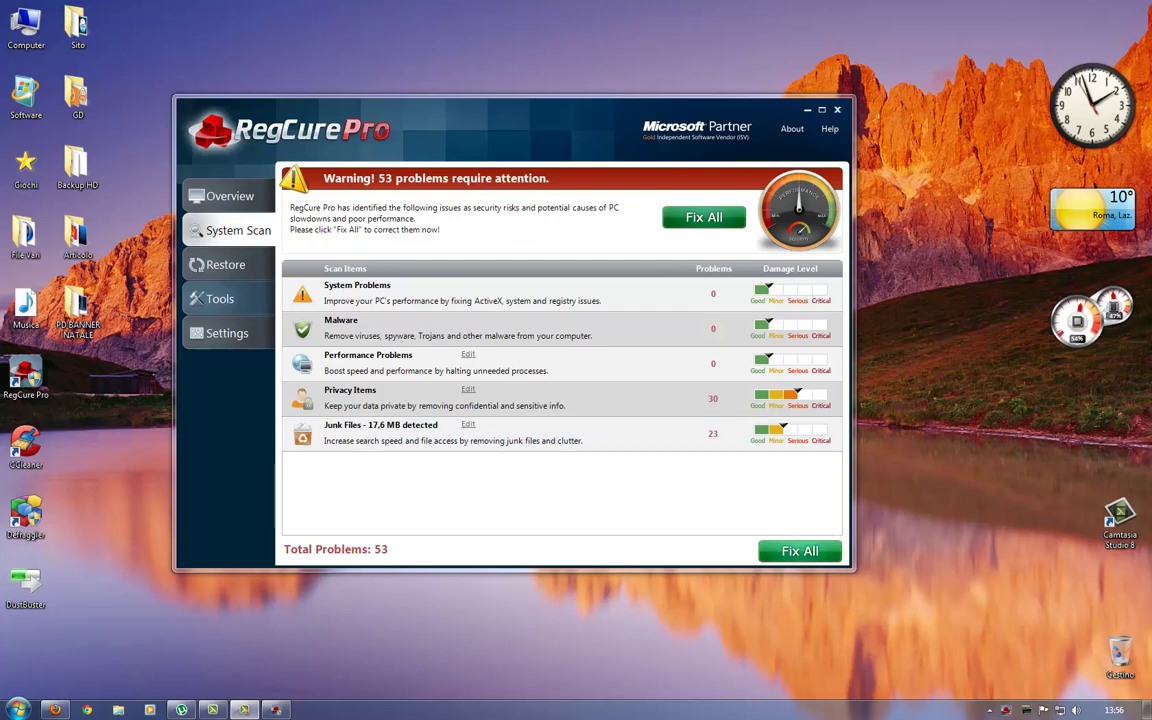
pyautogui.click(800, 551)
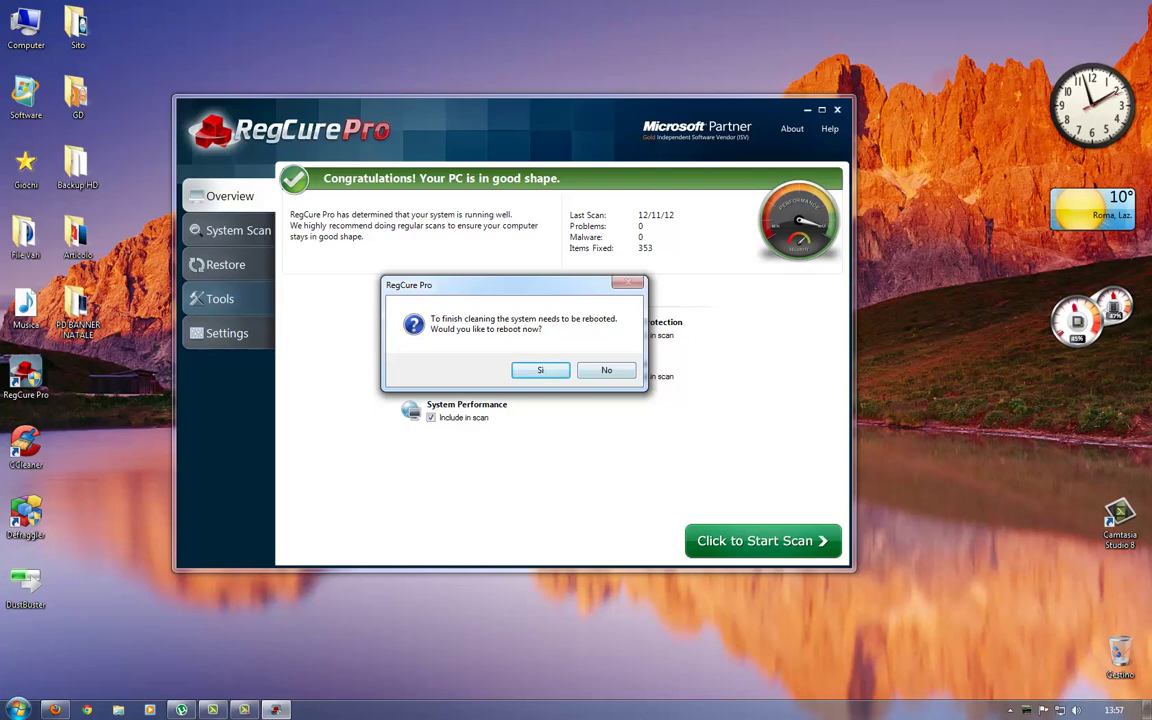
# Step: Dismiss the reboot request without restarting the PC and exit RegCure Pro
pyautogui.press('Return')
pyautogui.hotkey('alt', 'F4')
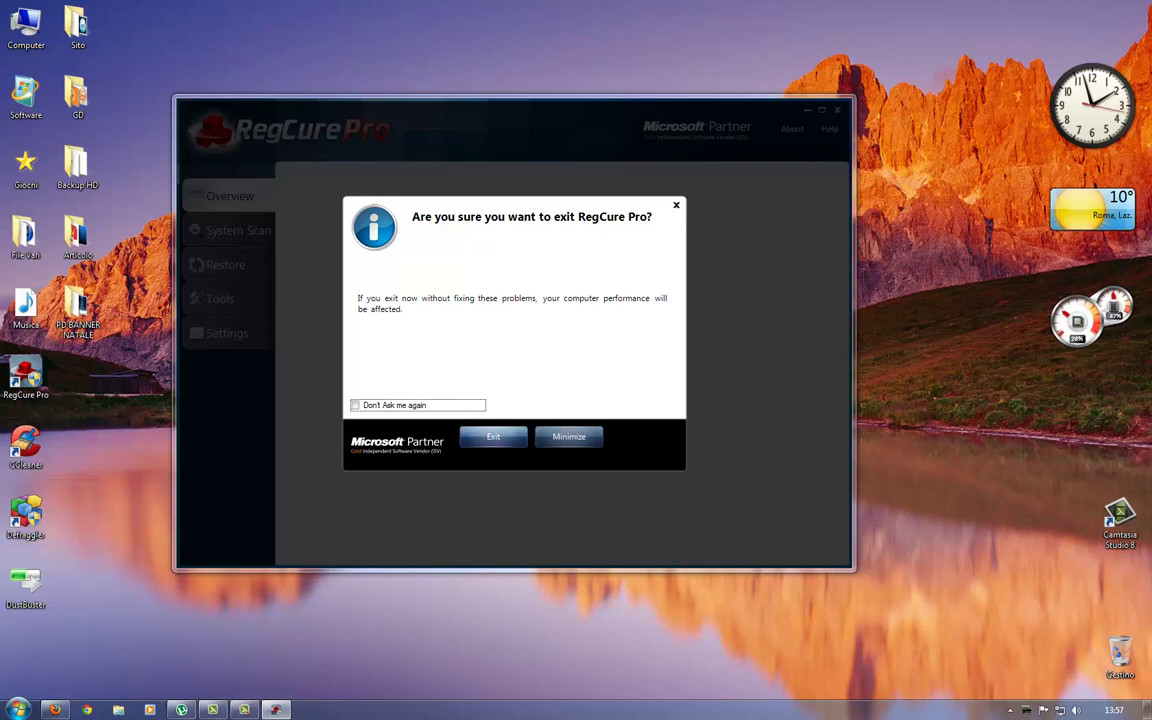
pyautogui.click(493, 437)
pyautogui.press('Return')
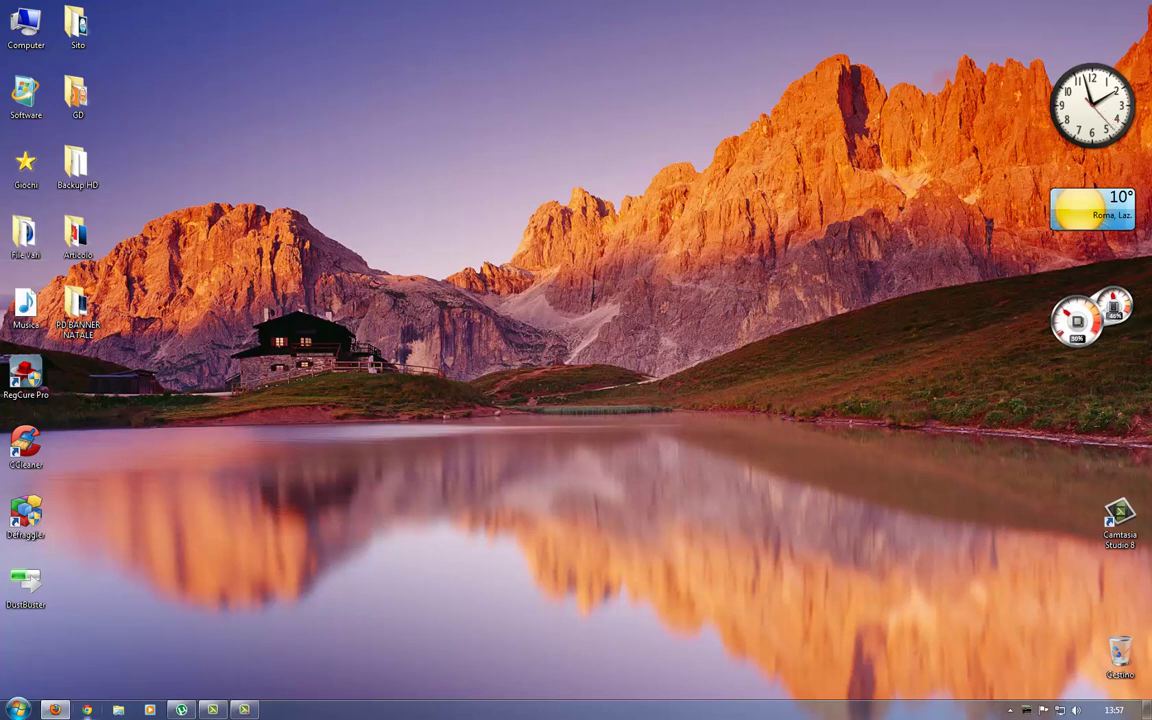
# Step: Switch to Firefox and look through the RegCure Pro product page on paretologic.com
pyautogui.click(56, 710)
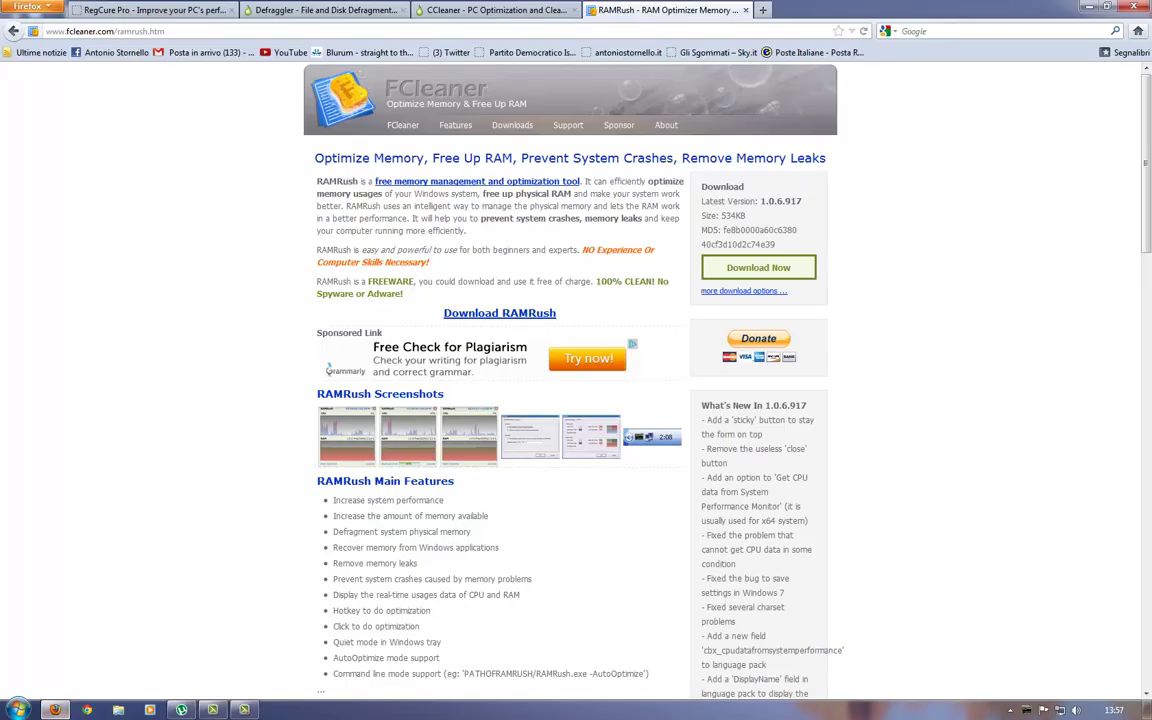
pyautogui.click(105, 10)
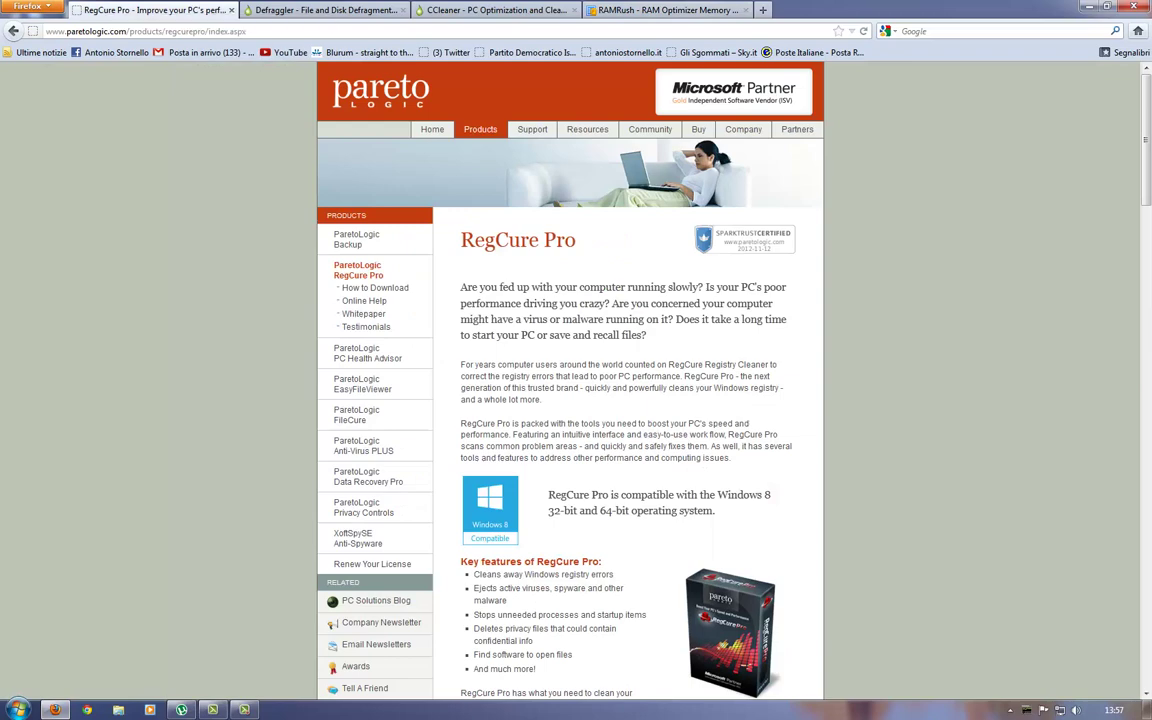
pyautogui.scroll(-10, 570, 400)
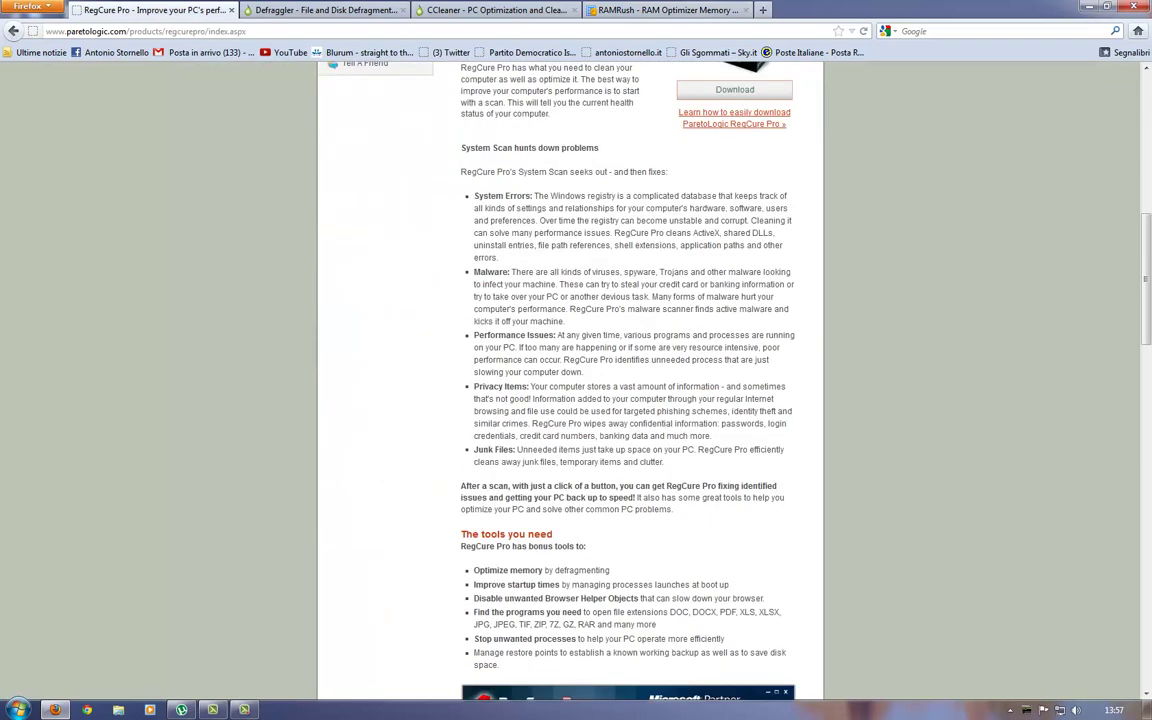
pyautogui.scroll(10, 570, 400)
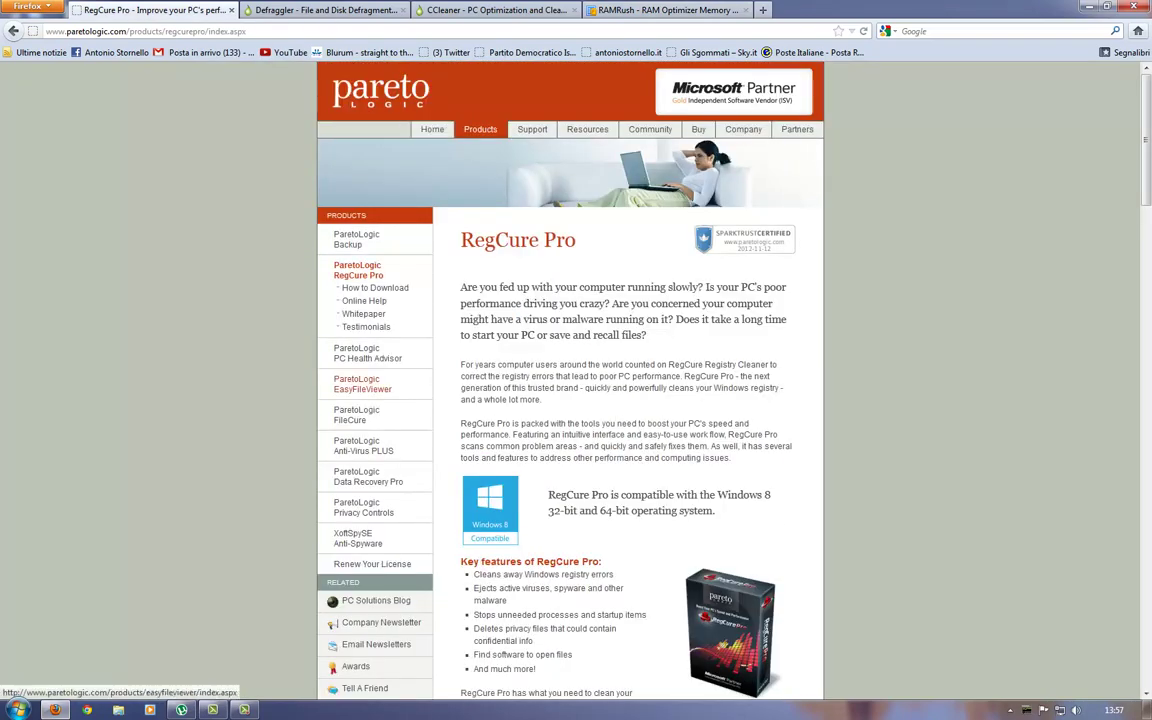
pyautogui.scroll(-3, 570, 400)
pyautogui.scroll(-4, 570, 400)
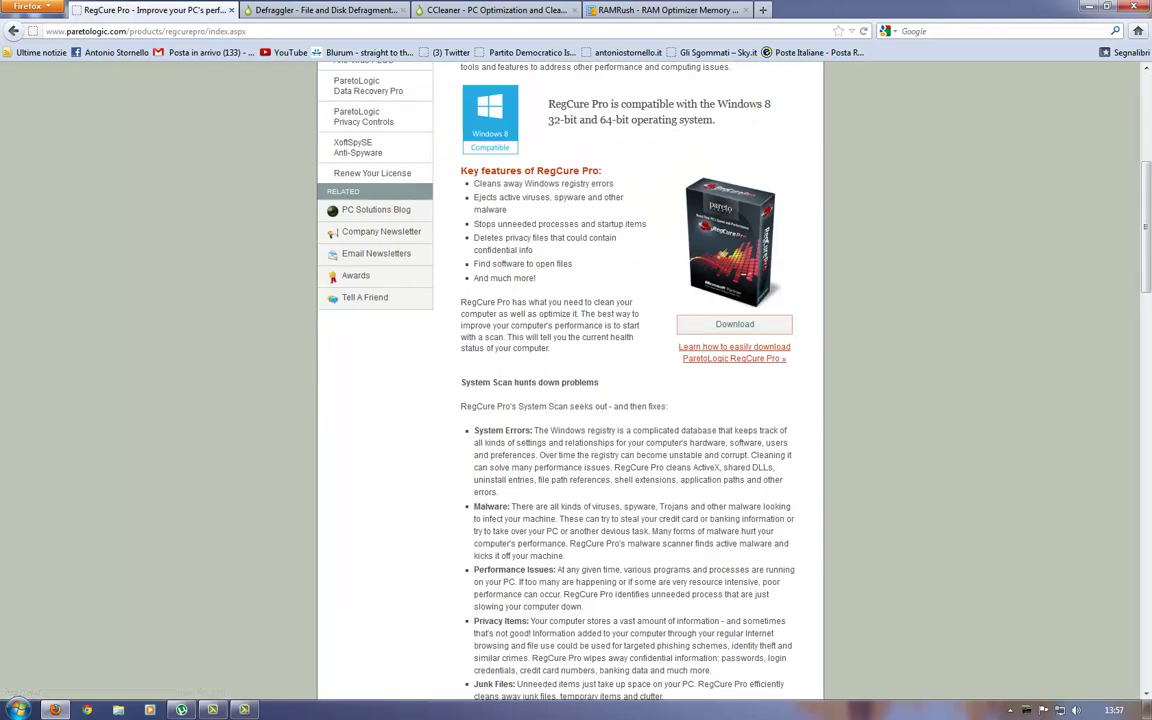
pyautogui.moveTo(67, 31); pyautogui.dragTo(250, 31)
pyautogui.press('BackSpace')
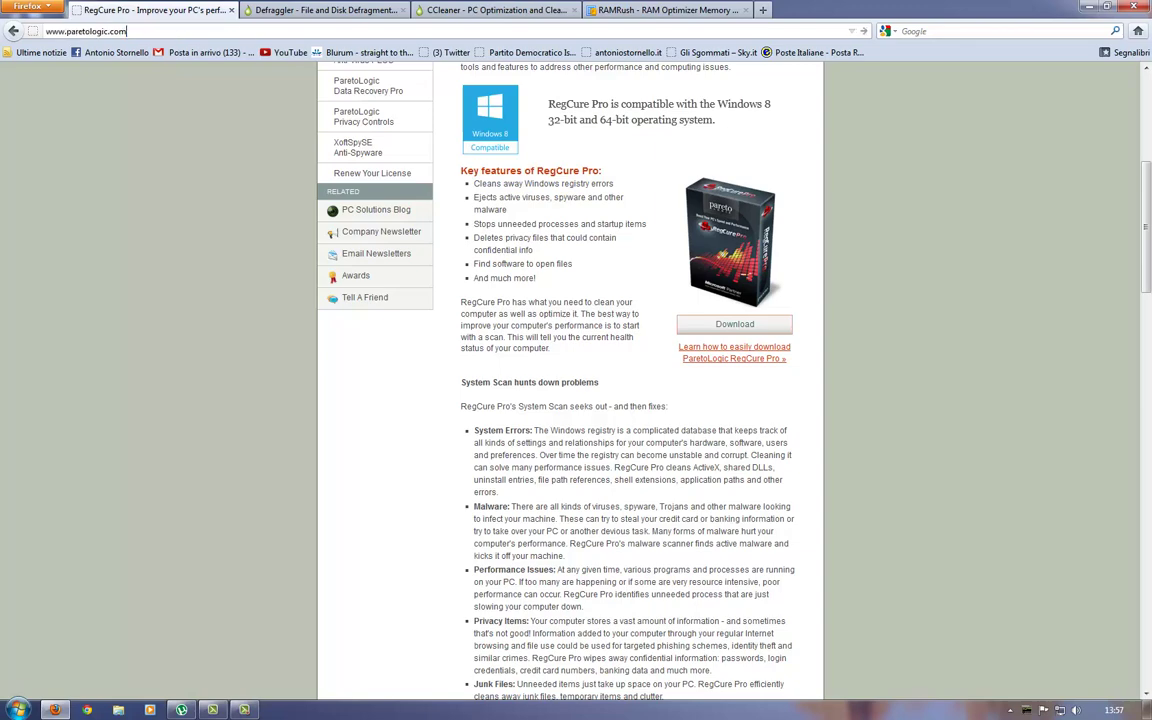
pyautogui.press('Return')
pyautogui.scroll(6, 358, 148)
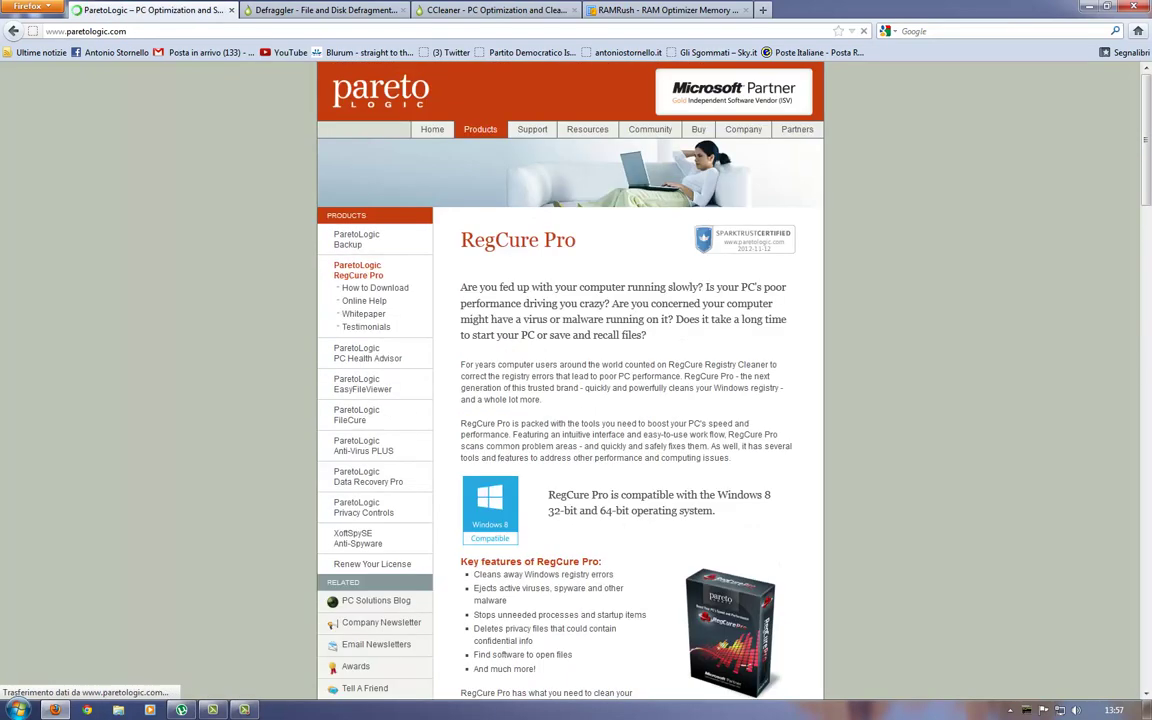
pyautogui.scroll(-3, 570, 400)
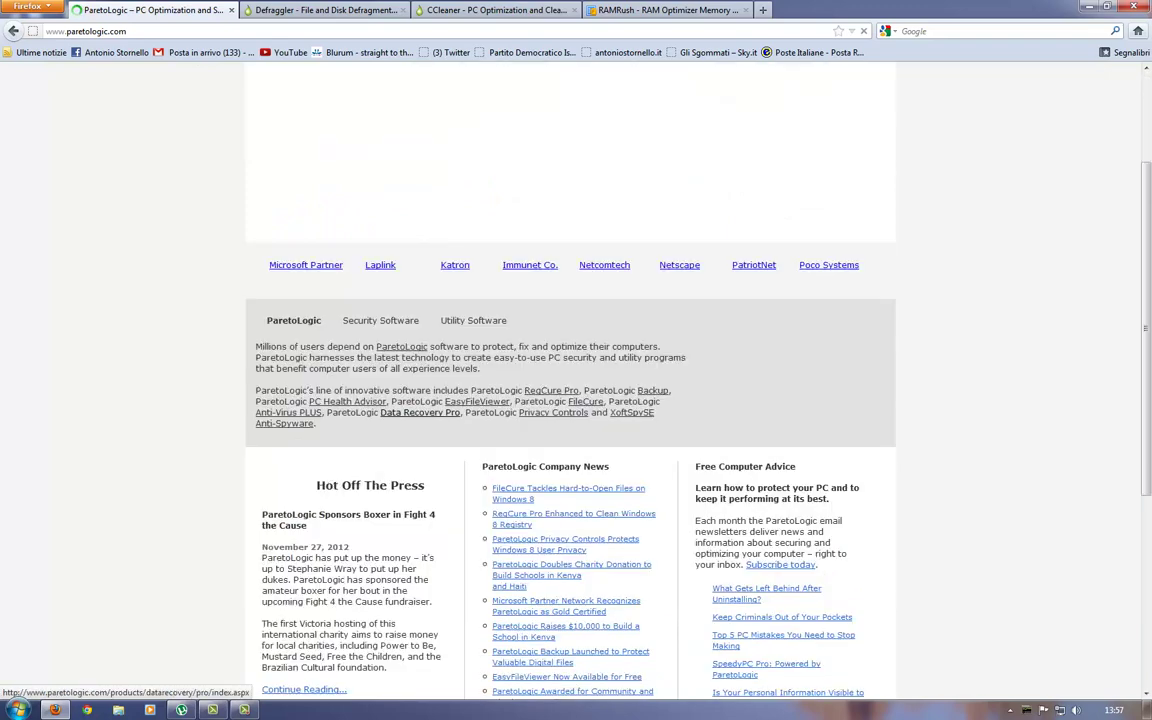
pyautogui.scroll(3, 570, 400)
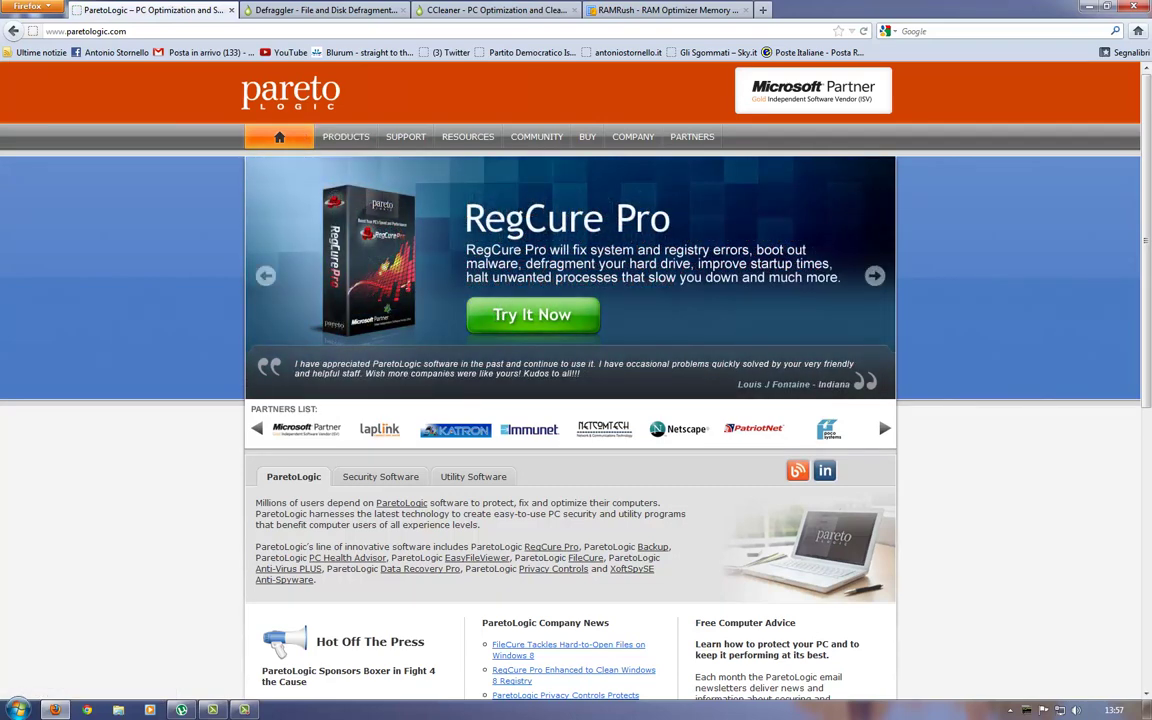
# Step: Open the RegCure Pro trial download instructions from the ParetoLogic home page, read through them and close the tab
pyautogui.click(533, 315)
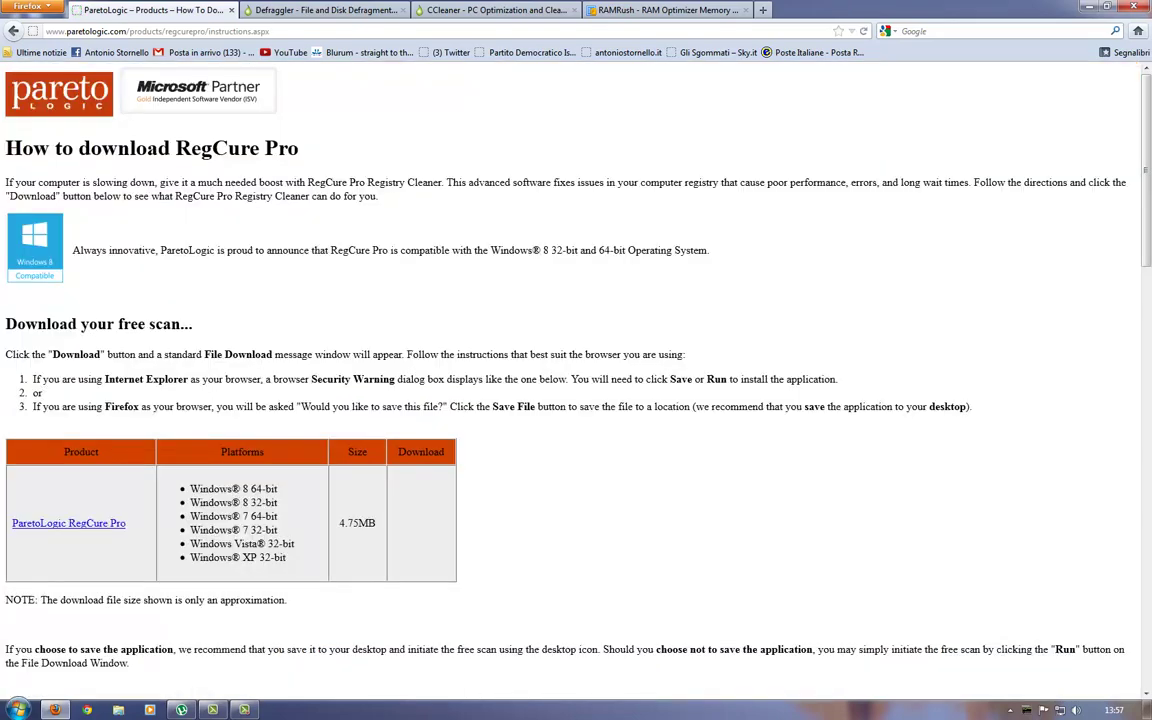
pyautogui.middleClick(486, 647)
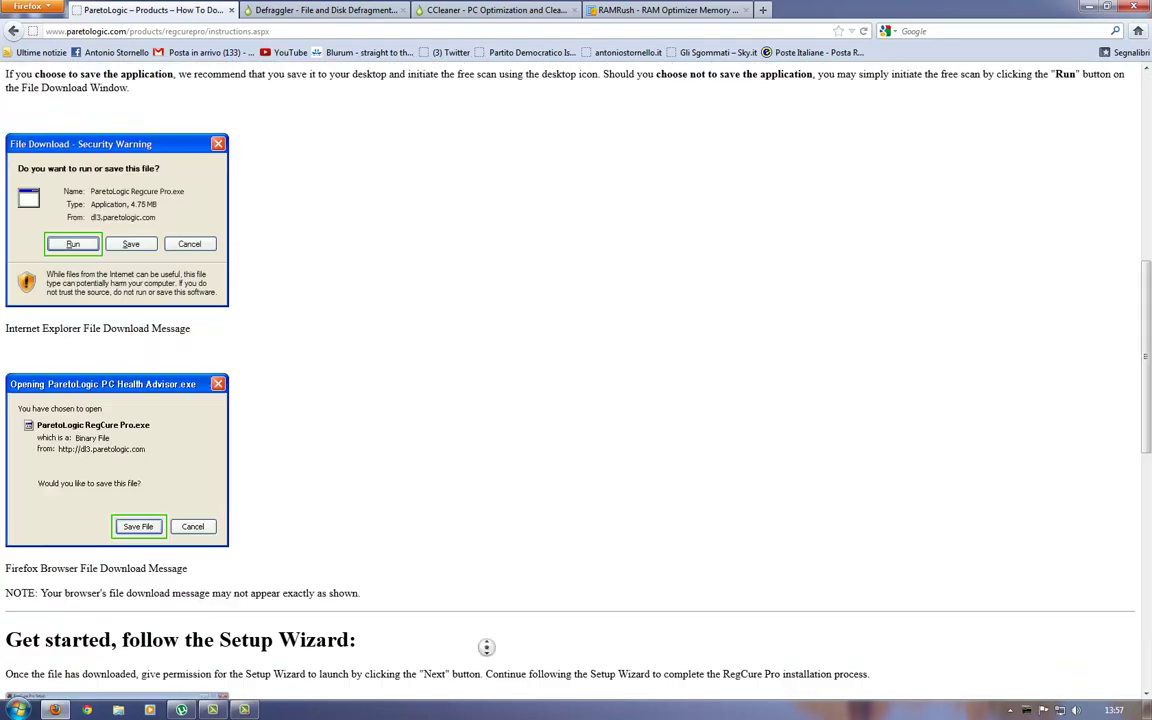
pyautogui.middleClick(486, 400)
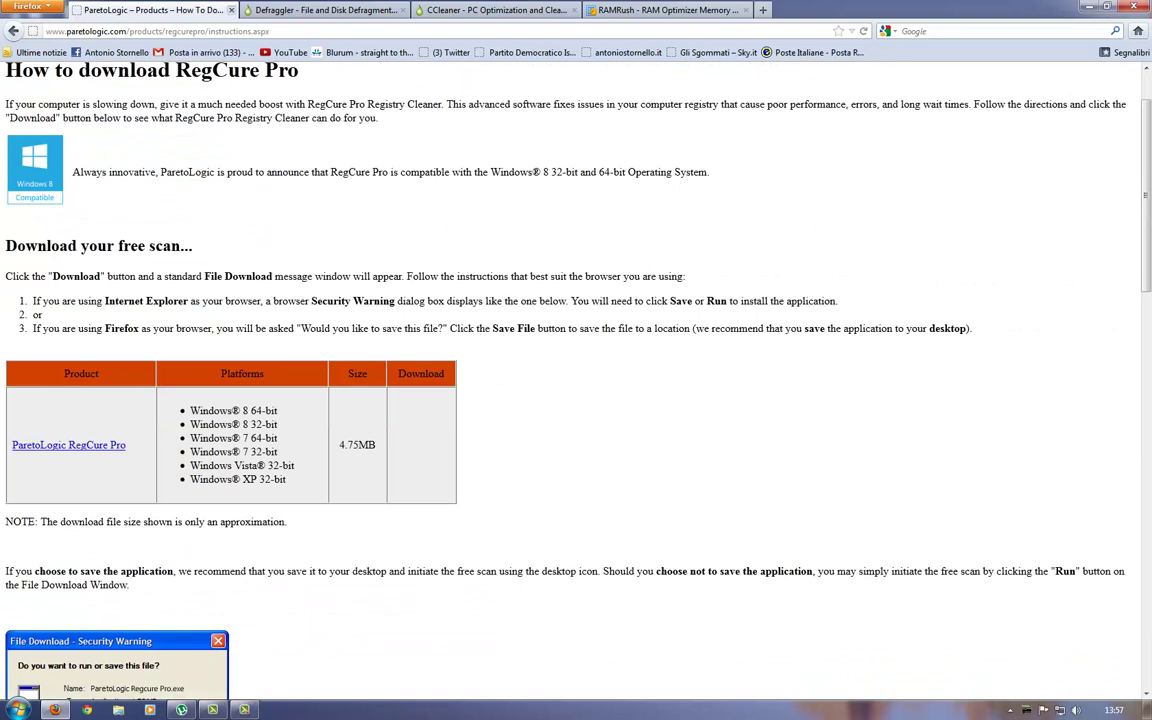
pyautogui.click(231, 10)
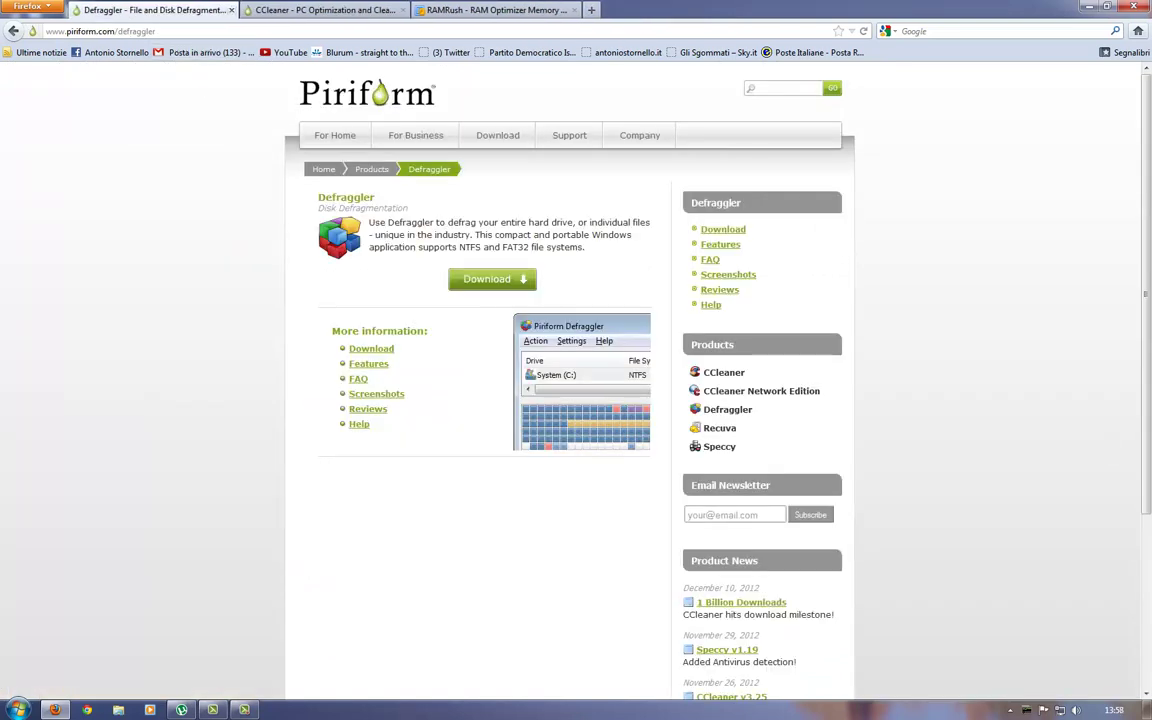
# Step: Review the Piriform download pages for Defraggler and CCleaner, closing each tab when done
pyautogui.moveTo(45, 31); pyautogui.dragTo(157, 31)
pyautogui.click(205, 31)
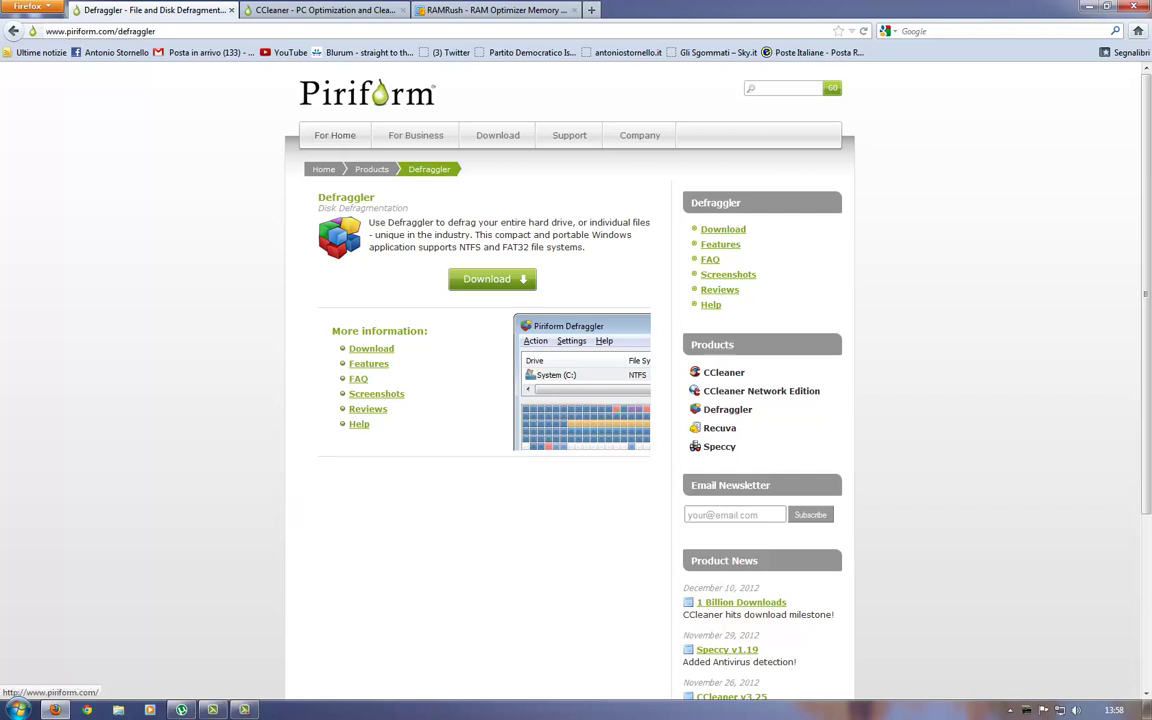
pyautogui.click(487, 279)
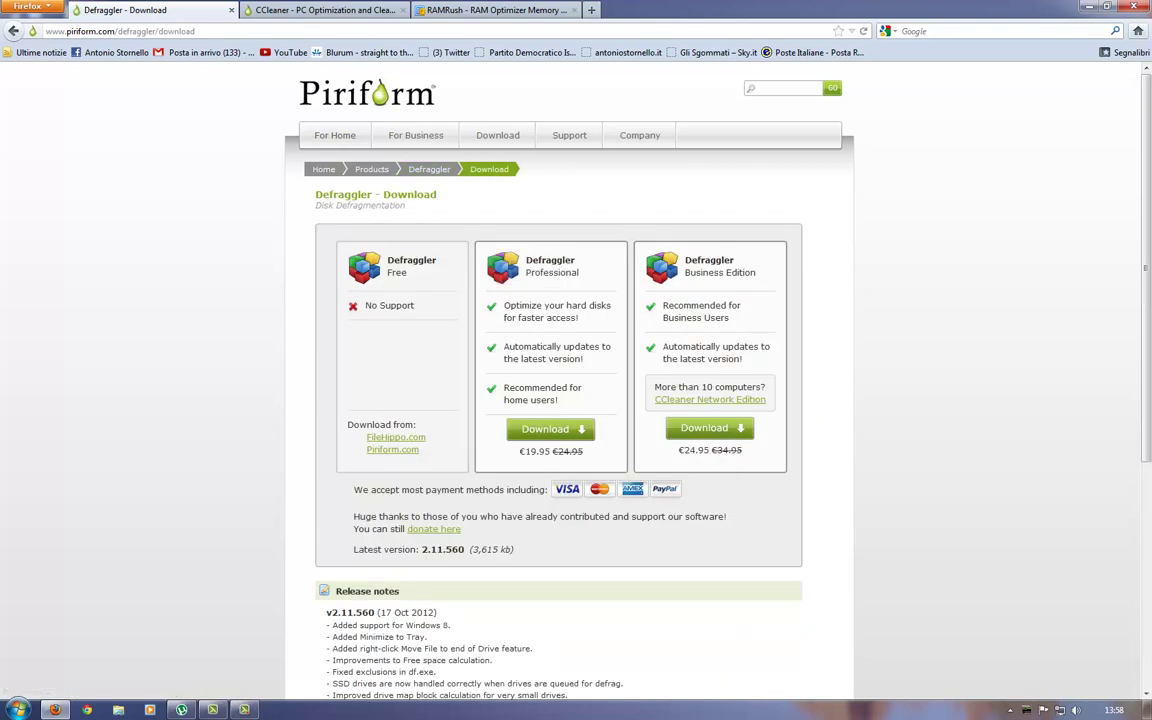
pyautogui.moveTo(399, 260); pyautogui.dragTo(408, 273)
pyautogui.click(415, 288)
pyautogui.click(231, 10)
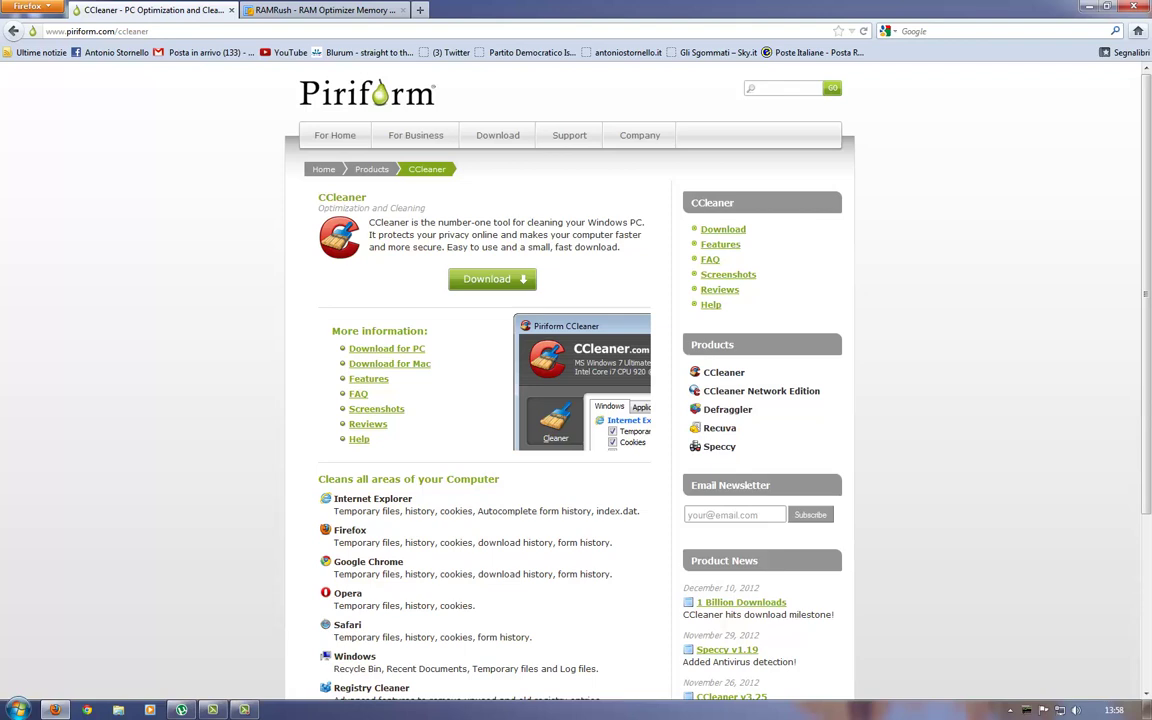
pyautogui.click(492, 279)
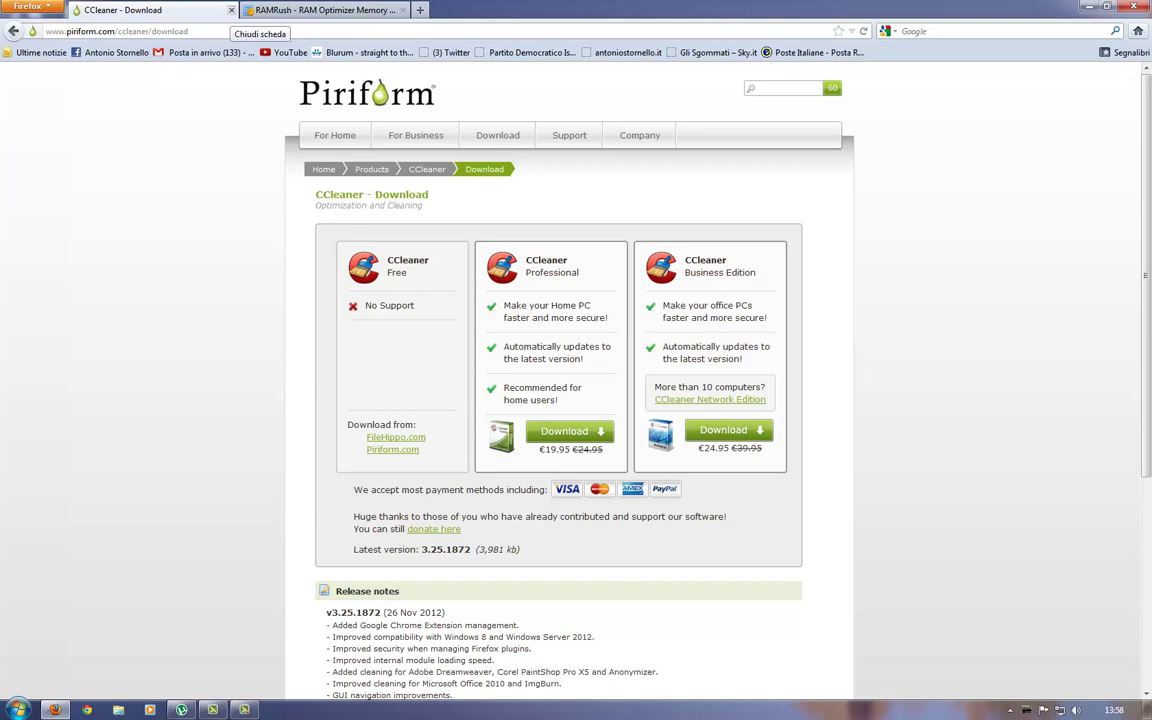
pyautogui.click(231, 10)
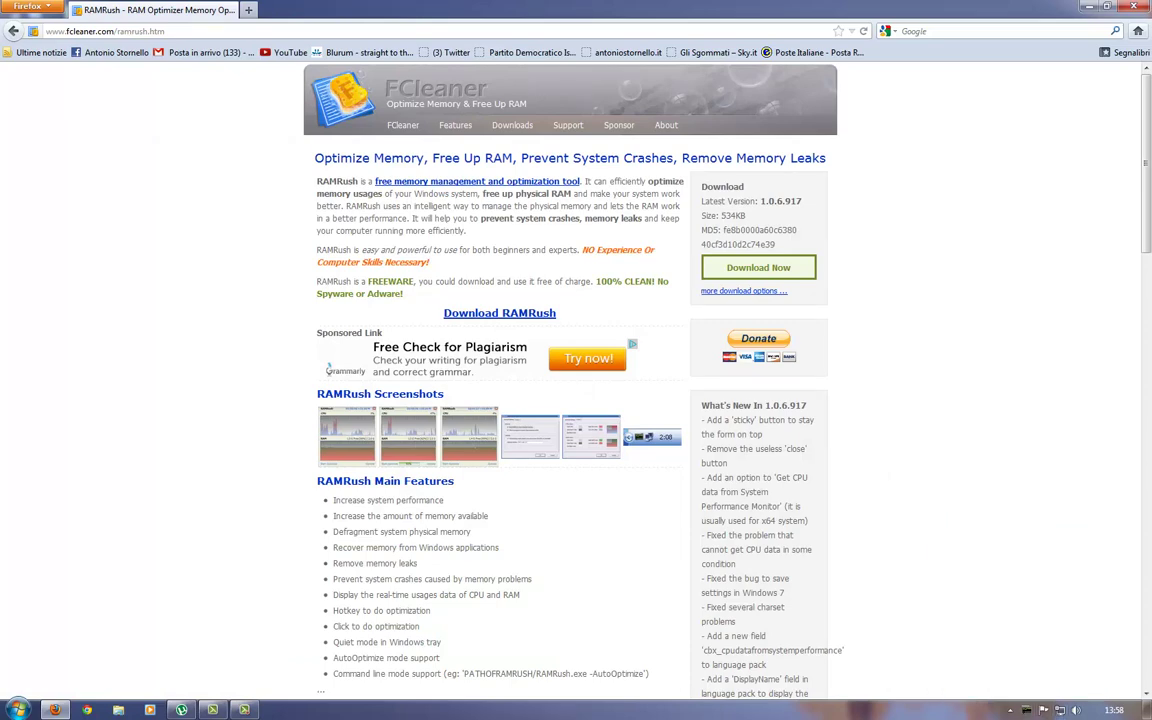
# Step: Look over the RAMRush page on fcleaner.com, request the ramrush.exe download and close the browser
pyautogui.scroll(-4, 576, 380)
pyautogui.scroll(4, 576, 380)
pyautogui.moveTo(119, 31); pyautogui.dragTo(165, 31)
pyautogui.click(117, 31)
pyautogui.moveTo(117, 31); pyautogui.dragTo(164, 31)
pyautogui.click(220, 200)
pyautogui.click(758, 268)
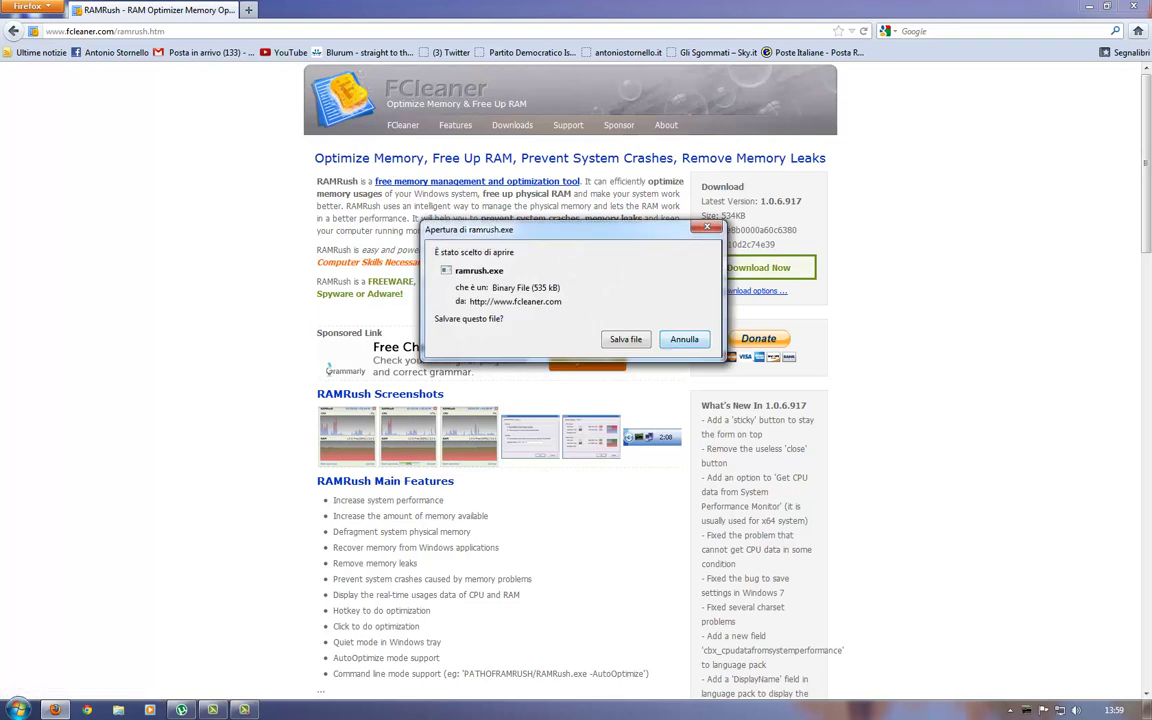
pyautogui.click(626, 339)
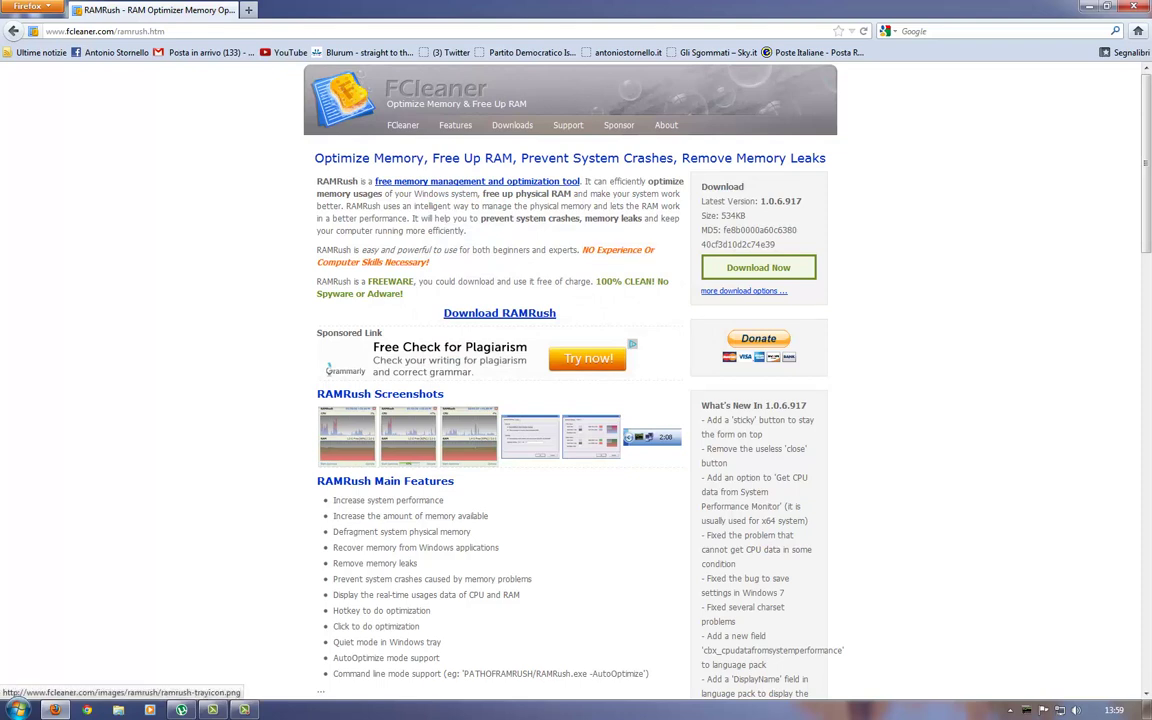
pyautogui.moveTo(1027, 710)
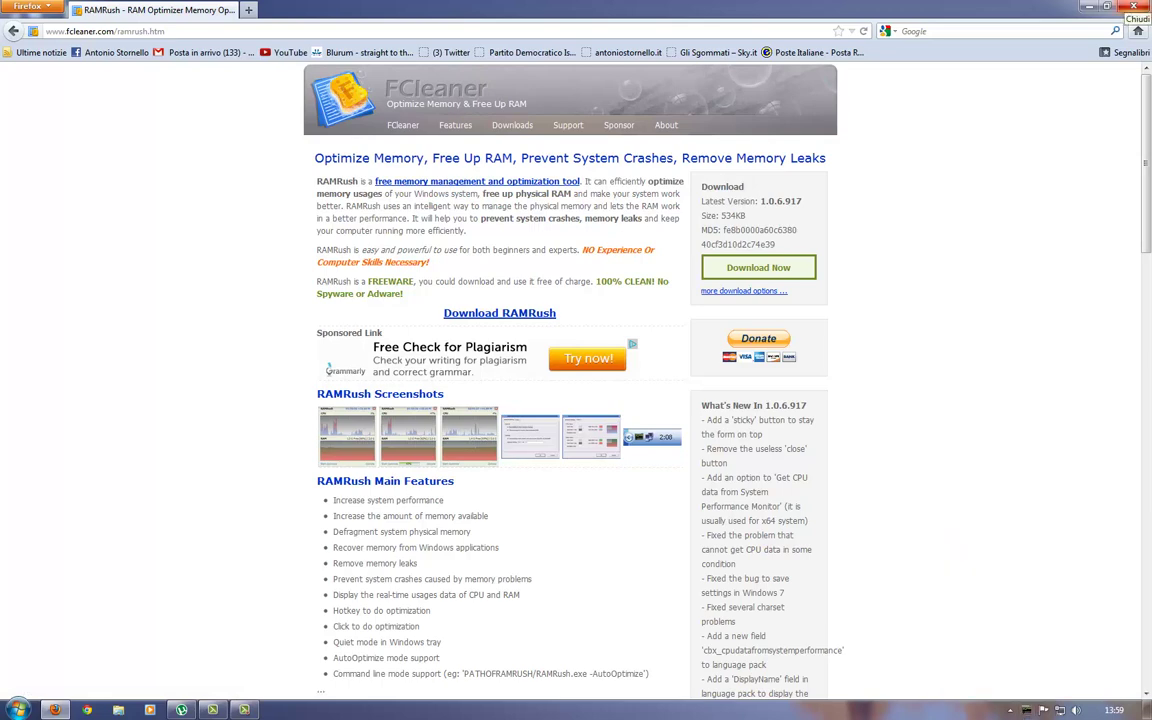
pyautogui.click(1134, 8)
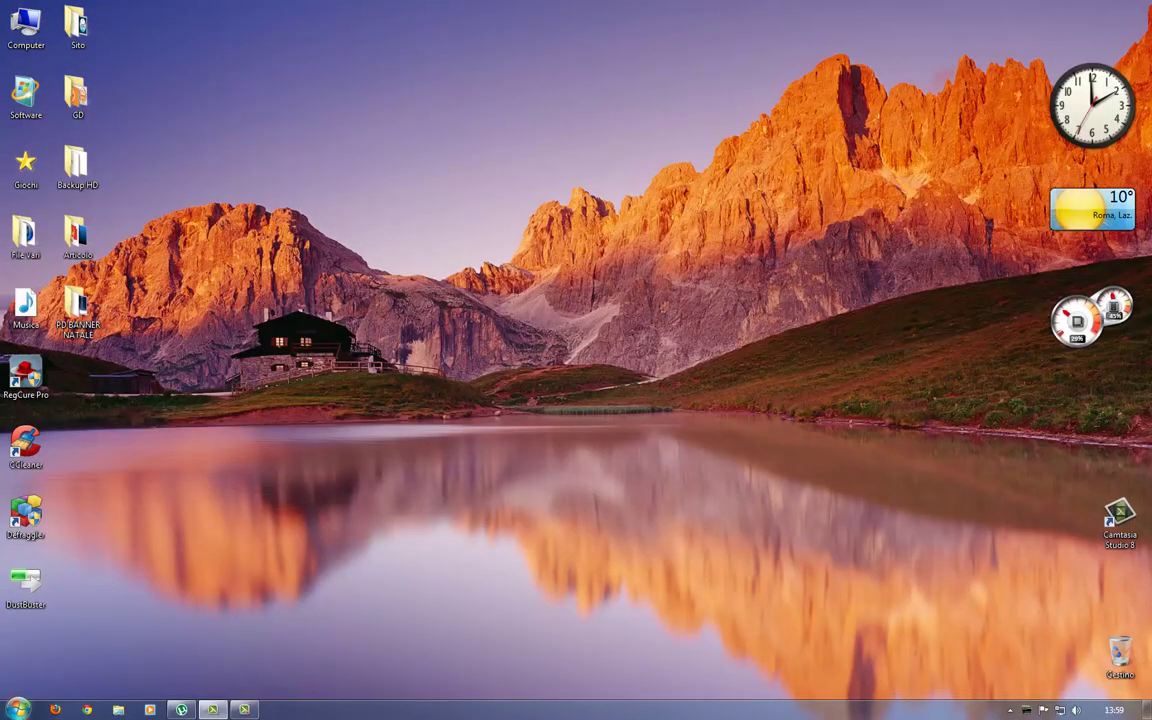
pyautogui.rightClick(46, 582)
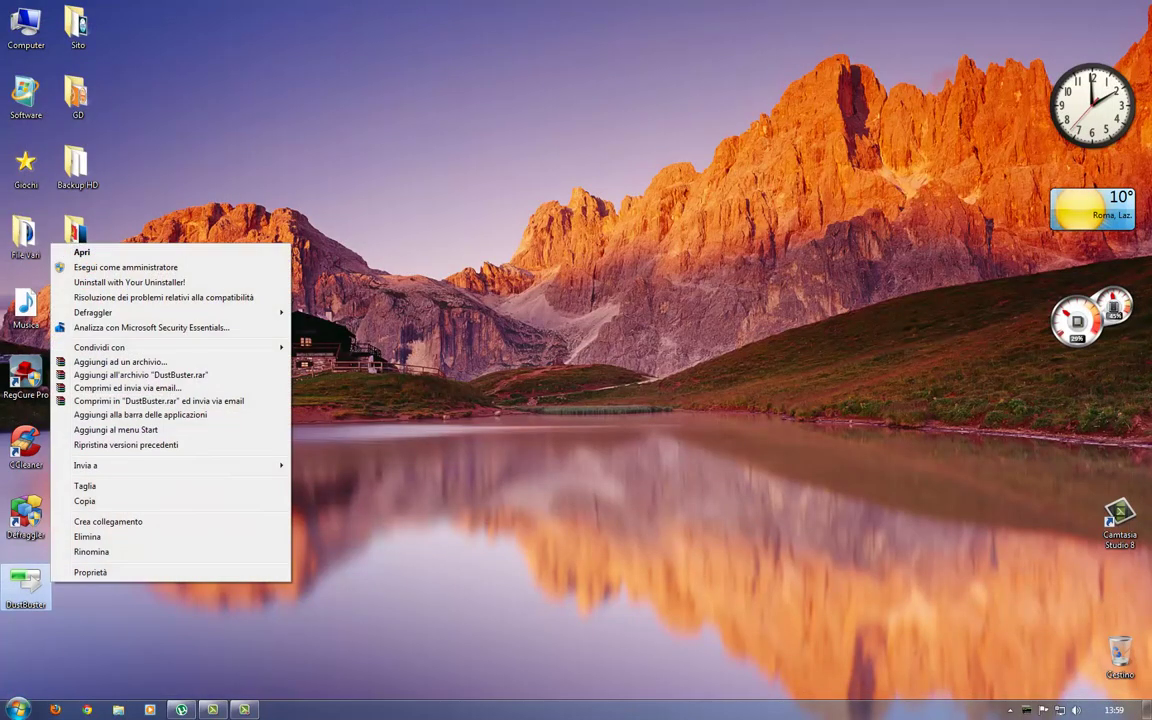
pyautogui.click(118, 625)
pyautogui.moveTo(140, 623); pyautogui.dragTo(46, 579)
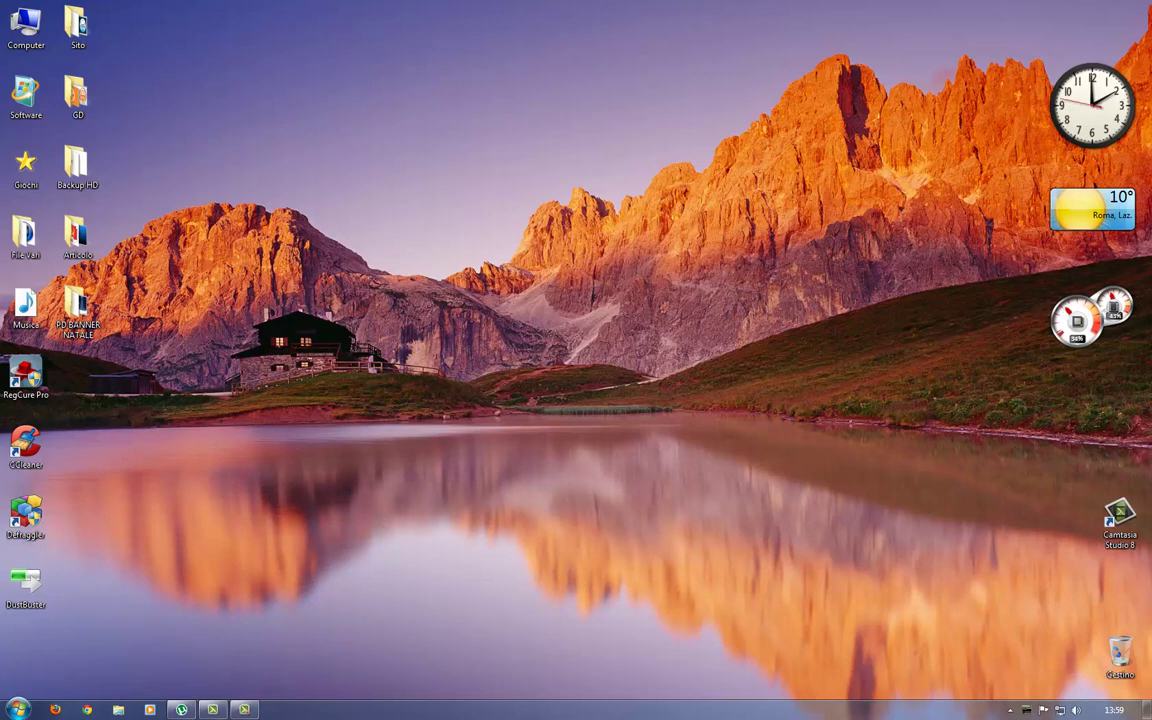
pyautogui.moveTo(125, 635)
pyautogui.mouseDown()
pyautogui.moveTo(13, 613)
pyautogui.moveTo(7, 568)
pyautogui.mouseUp()
pyautogui.click(125, 610)
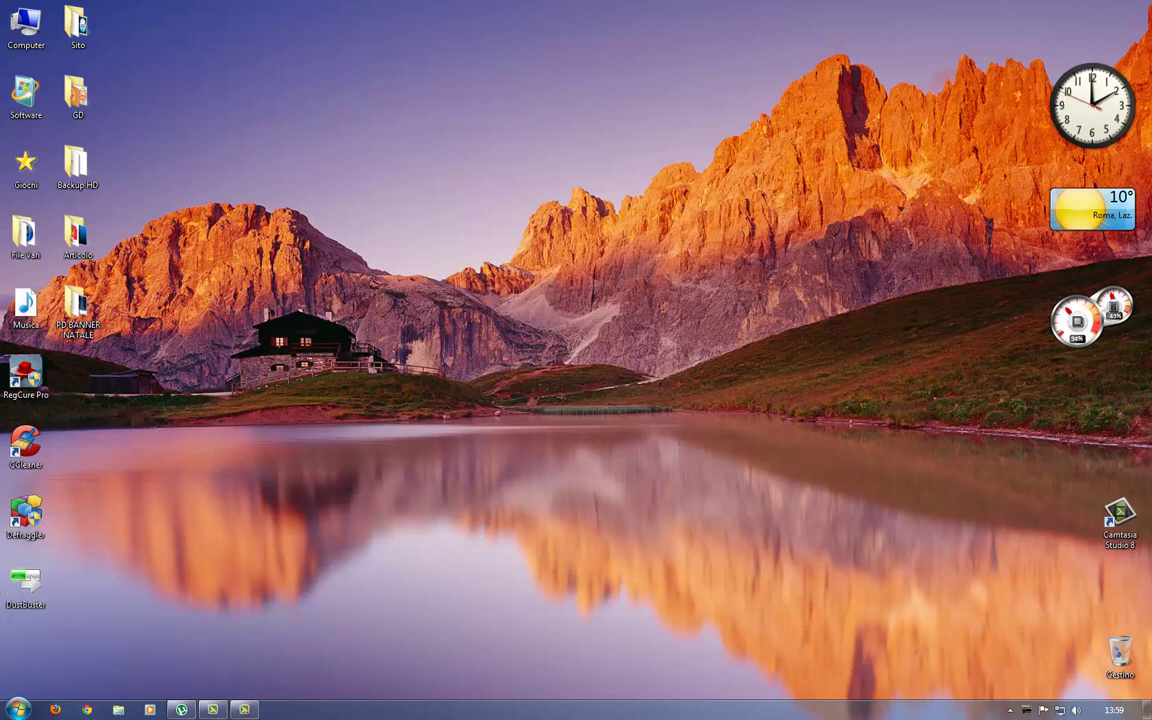